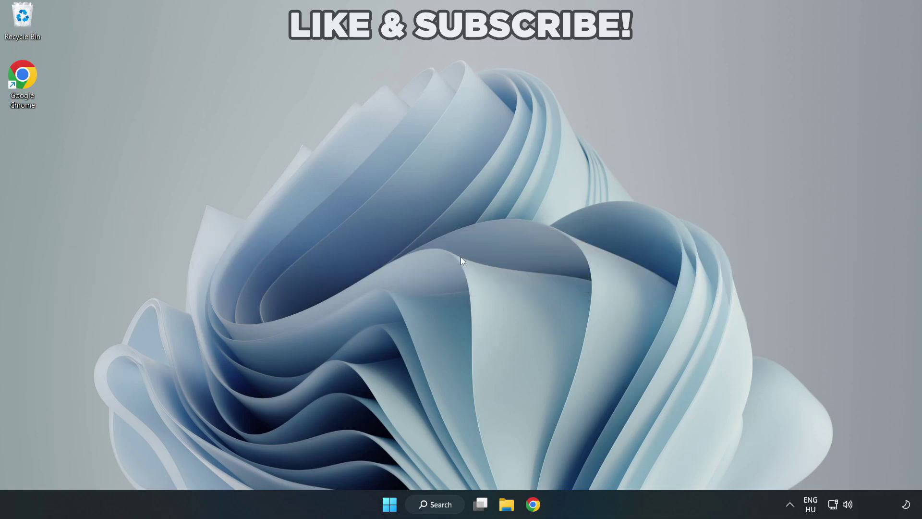
Step: Open Windows Search to look up Device Manager
{"action": "left_click", "coordinate": [440, 504]}
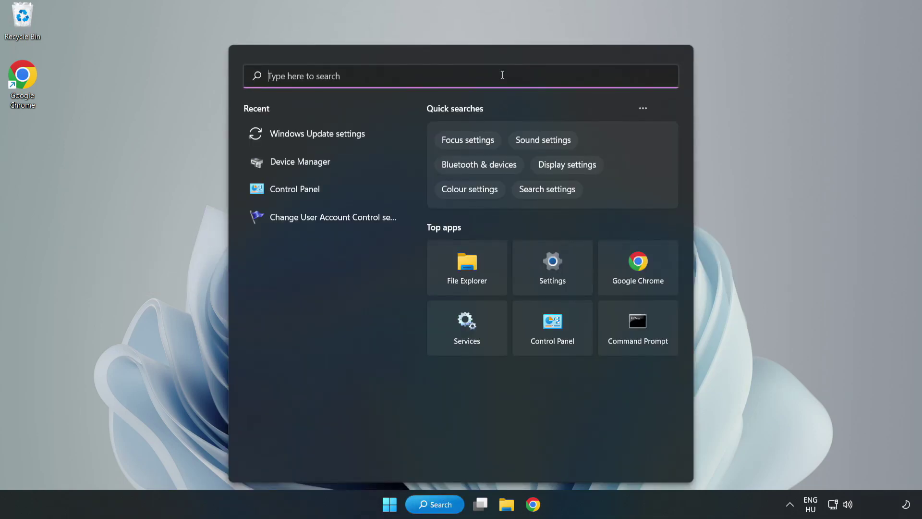
{"action": "type", "text": "devic"}
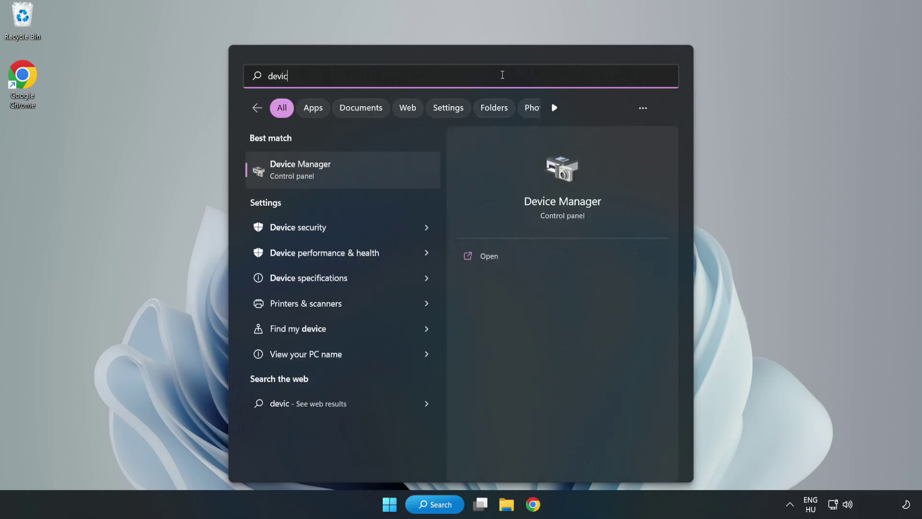
{"action": "type", "text": "e manager"}
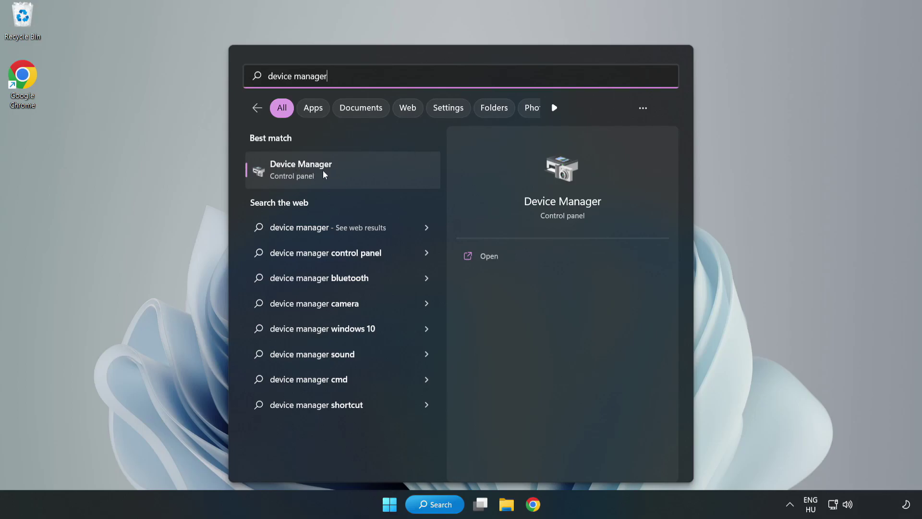
Step: Launch Device Manager, expand Display adapters and open the VMware SVGA 3D context menu
{"action": "left_click", "coordinate": [342, 174]}
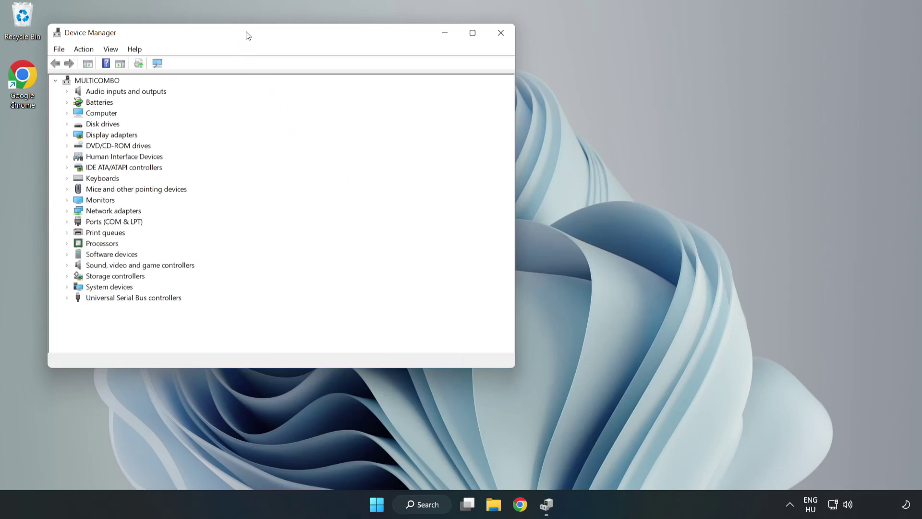
{"action": "left_click_drag", "start_coordinate": [246, 36], "coordinate": [411, 82]}
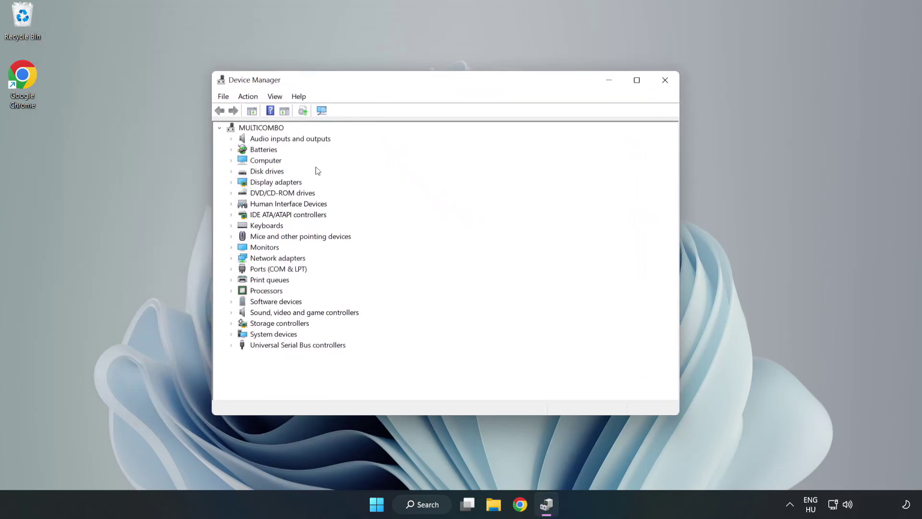
{"action": "left_click", "coordinate": [249, 183]}
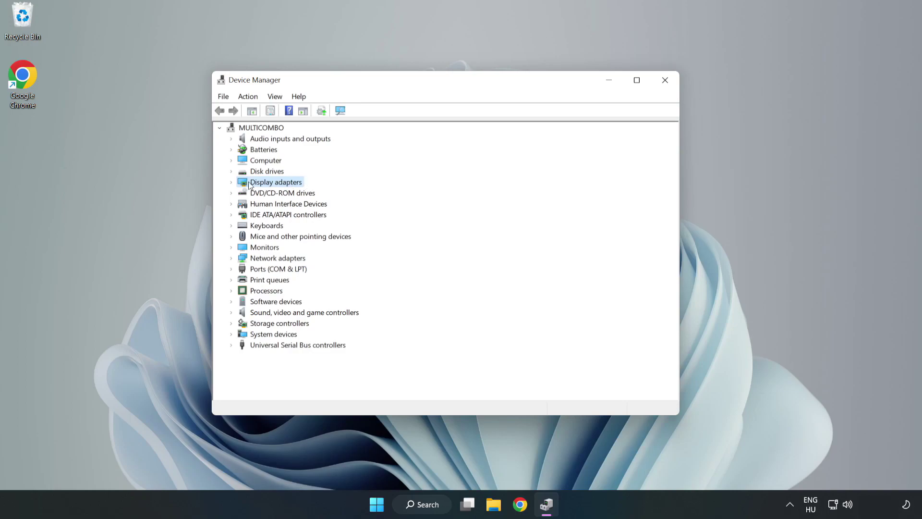
{"action": "left_click", "coordinate": [232, 183]}
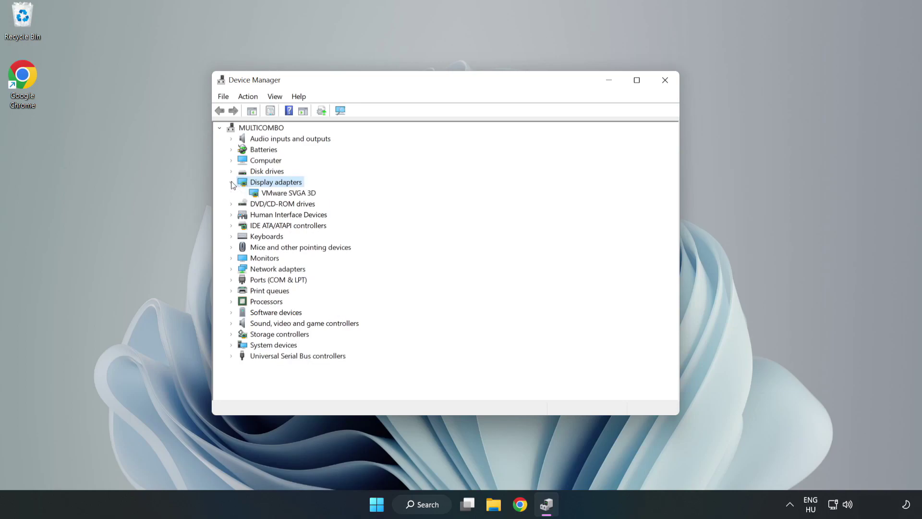
{"action": "left_click", "coordinate": [292, 193]}
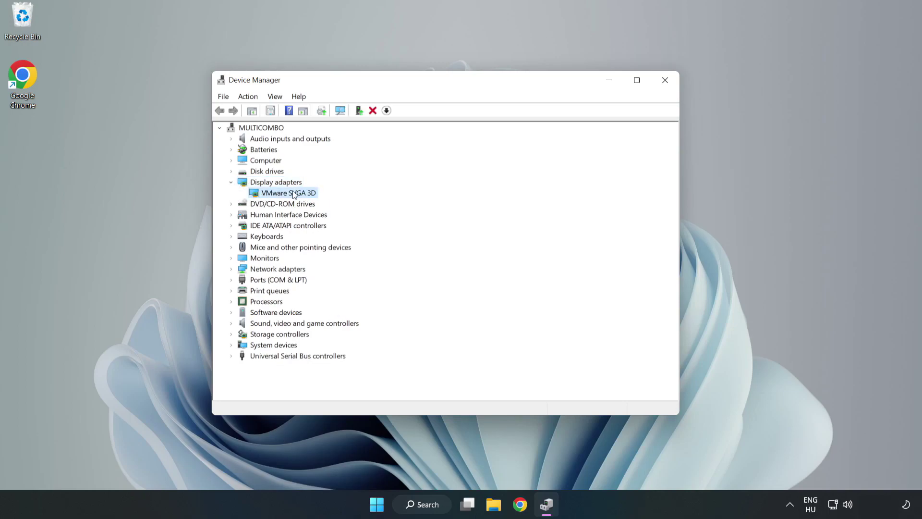
{"action": "right_click", "coordinate": [287, 196]}
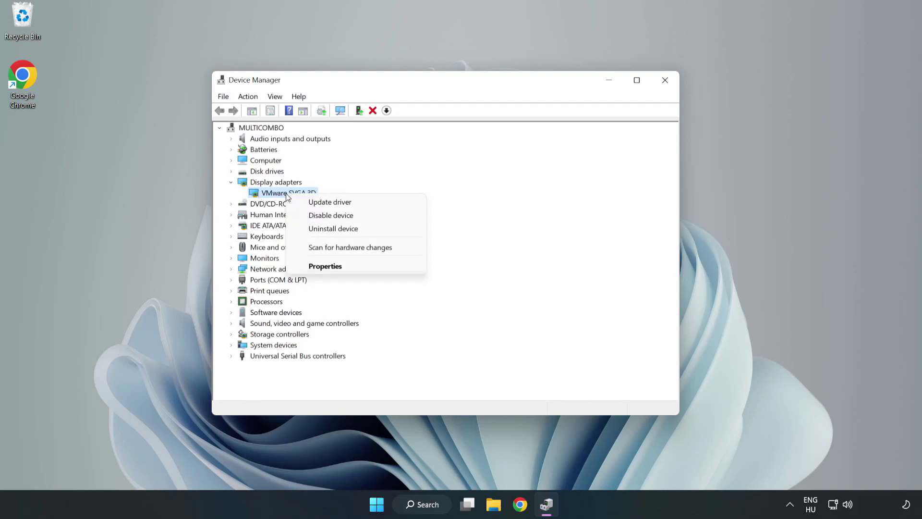
Step: Search automatically for a VMware SVGA 3D driver and close once the best driver is confirmed
{"action": "left_click", "coordinate": [358, 206]}
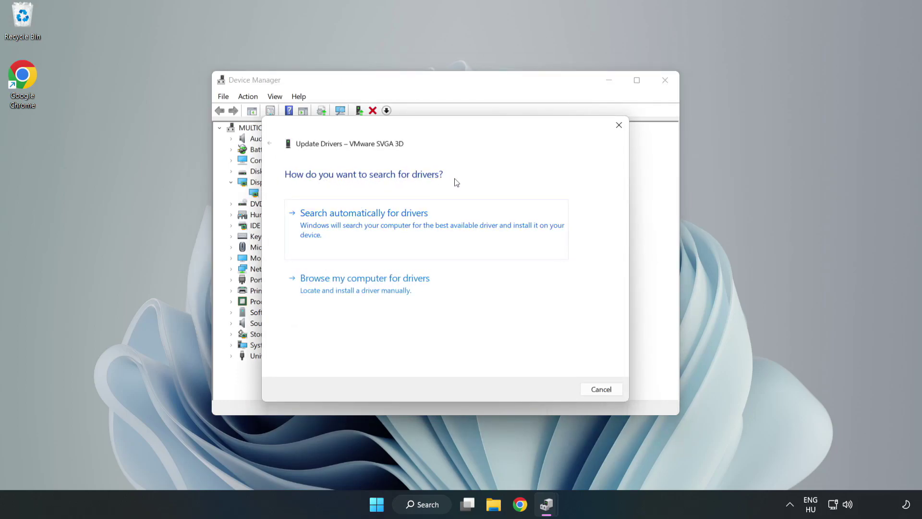
{"action": "left_click", "coordinate": [367, 226]}
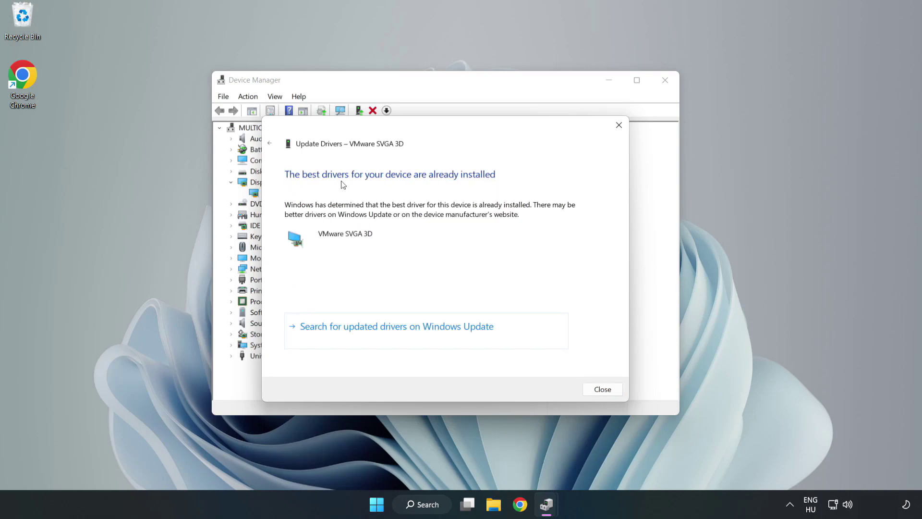
{"action": "left_click", "coordinate": [603, 389]}
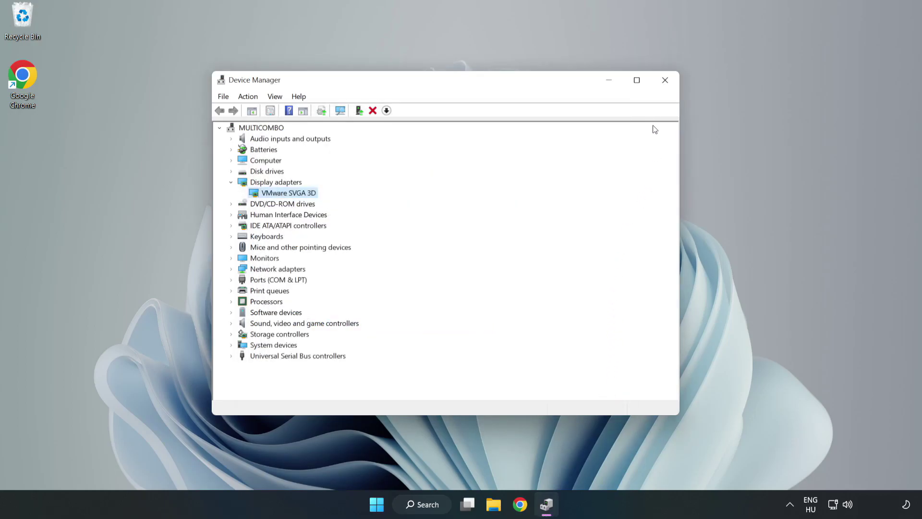
Step: Close Device Manager and open Windows Update settings from a search for 'updates'
{"action": "left_click", "coordinate": [666, 81]}
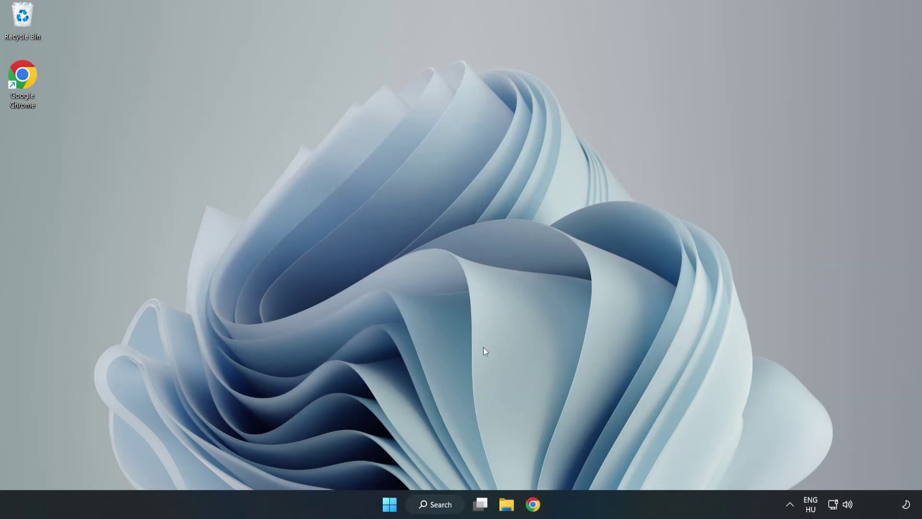
{"action": "left_click", "coordinate": [436, 504]}
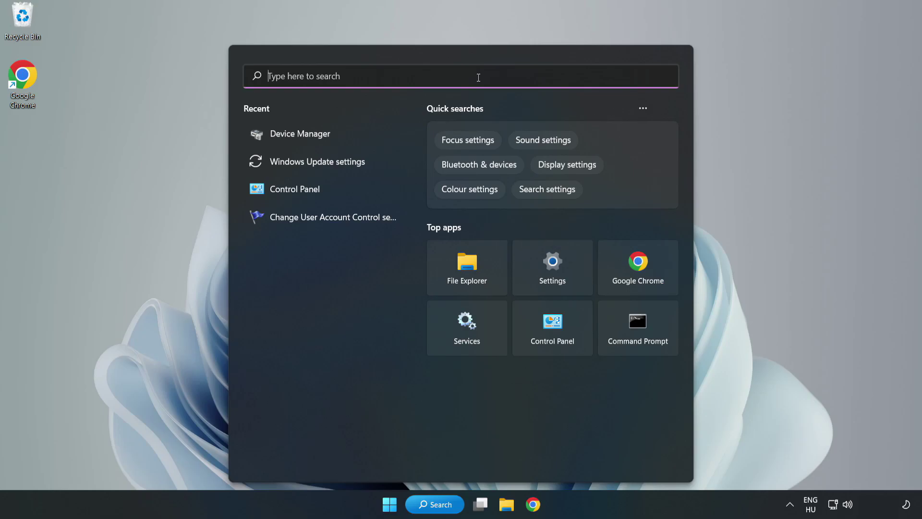
{"action": "type", "text": "updates"}
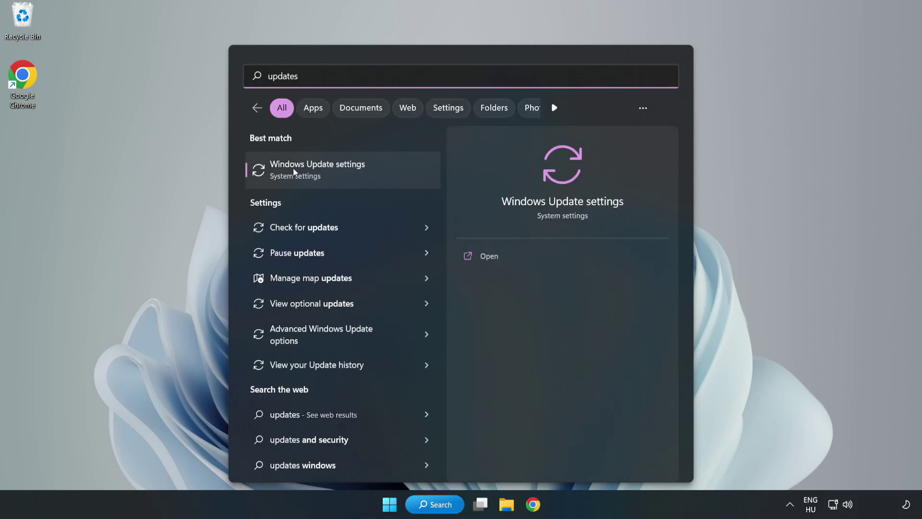
{"action": "left_click", "coordinate": [328, 171]}
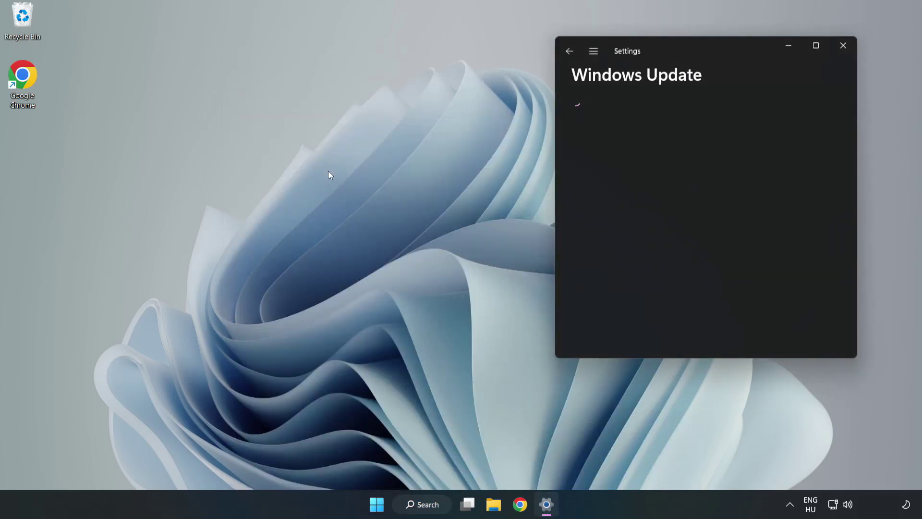
Step: Maximize Settings, check for updates until it reports up to date, then close Settings
{"action": "left_click", "coordinate": [815, 46]}
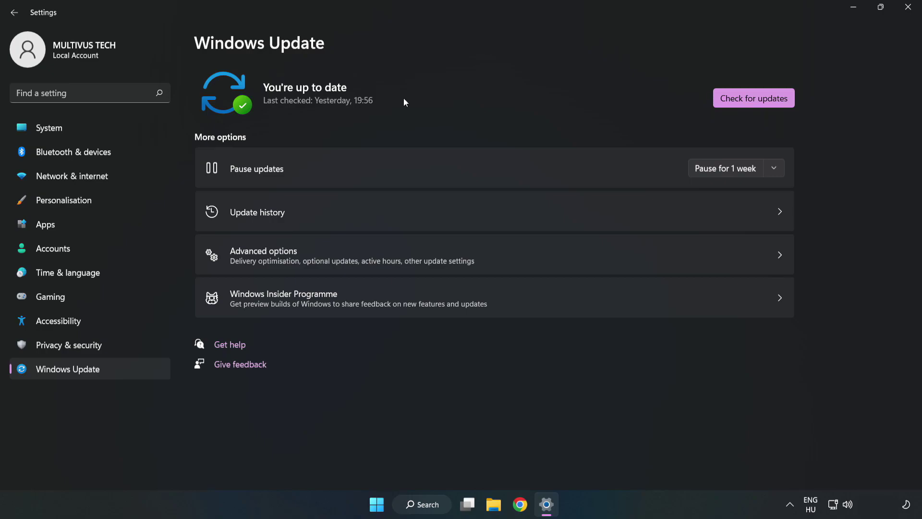
{"action": "left_click", "coordinate": [756, 101]}
{"action": "left_click", "coordinate": [907, 8]}
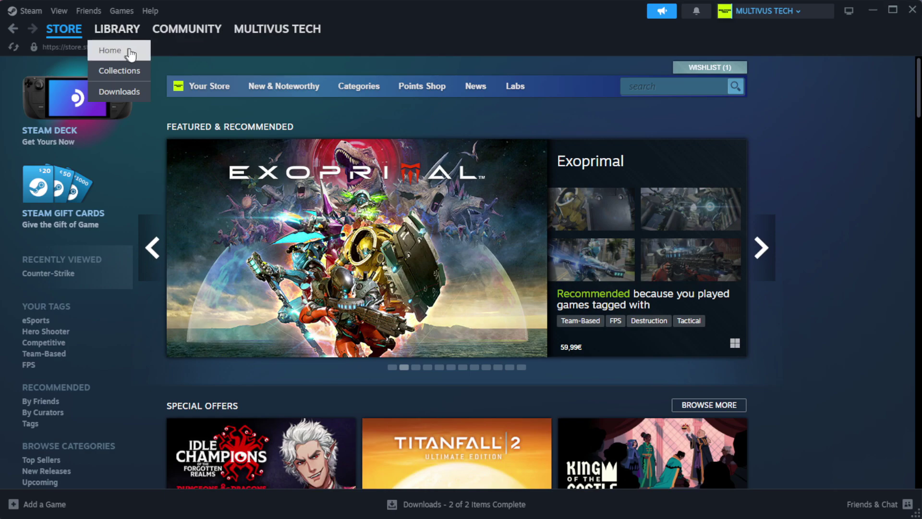
Step: Verify YOUR NOT WORKING GAME's installed files from its Steam Library properties
{"action": "left_click", "coordinate": [116, 29]}
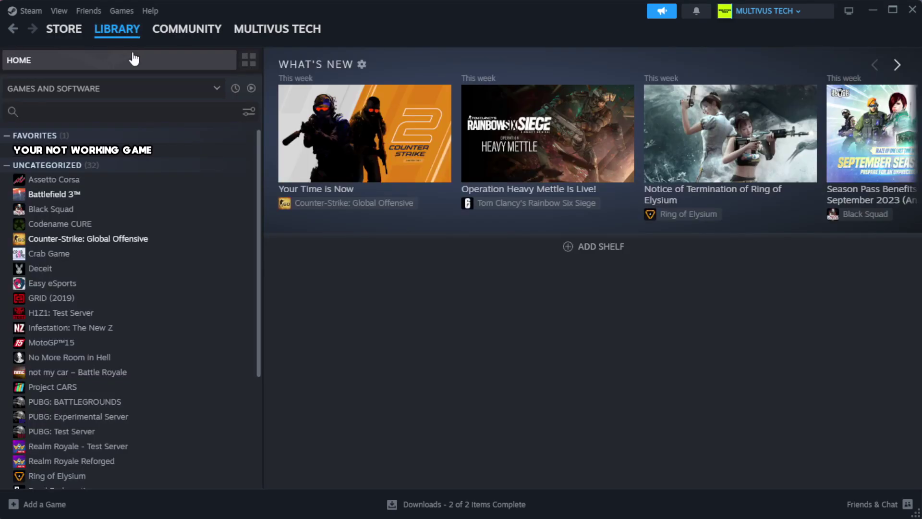
{"action": "right_click", "coordinate": [226, 151]}
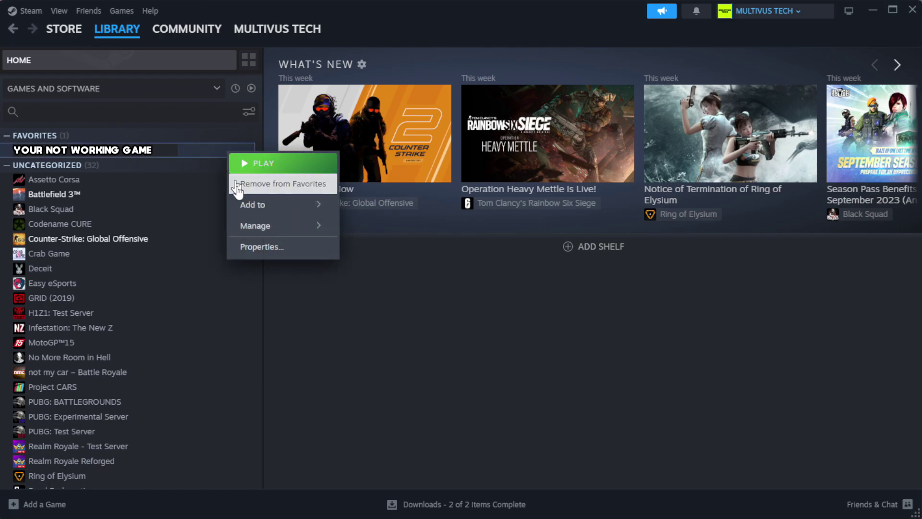
{"action": "left_click", "coordinate": [289, 246]}
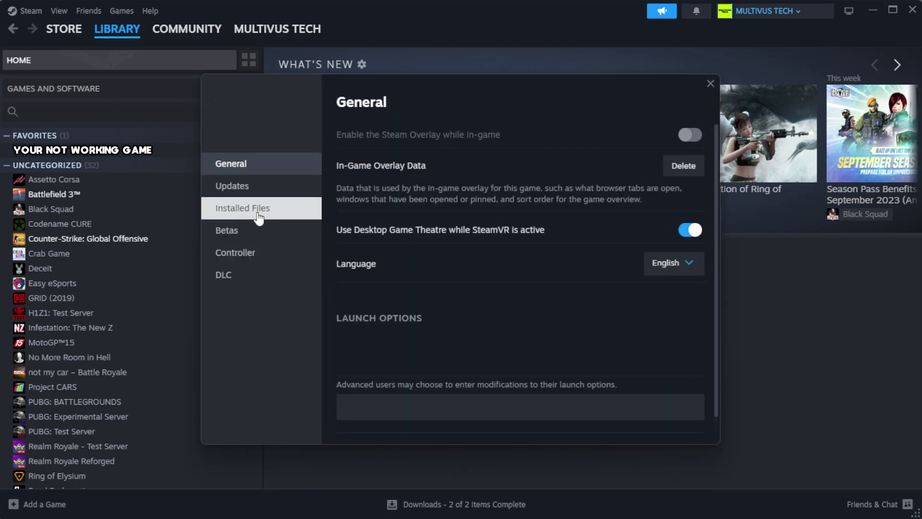
{"action": "left_click", "coordinate": [303, 218]}
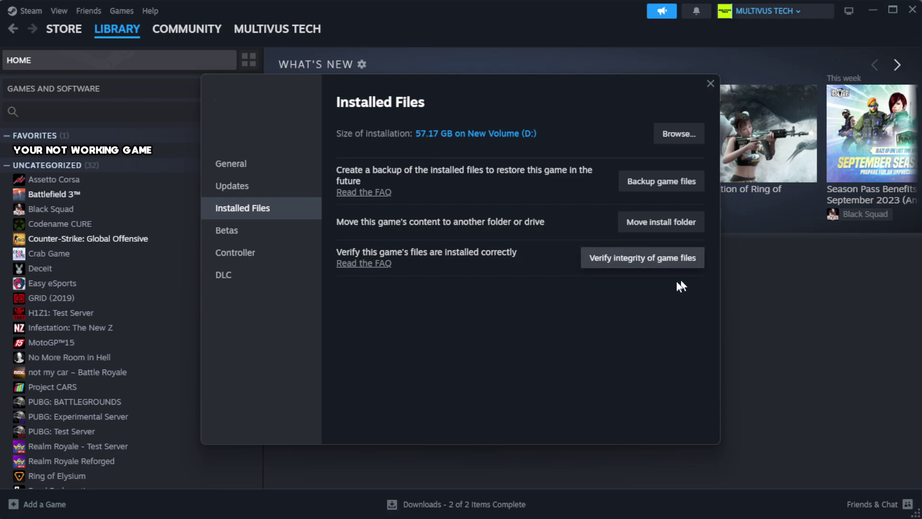
{"action": "left_click", "coordinate": [649, 259]}
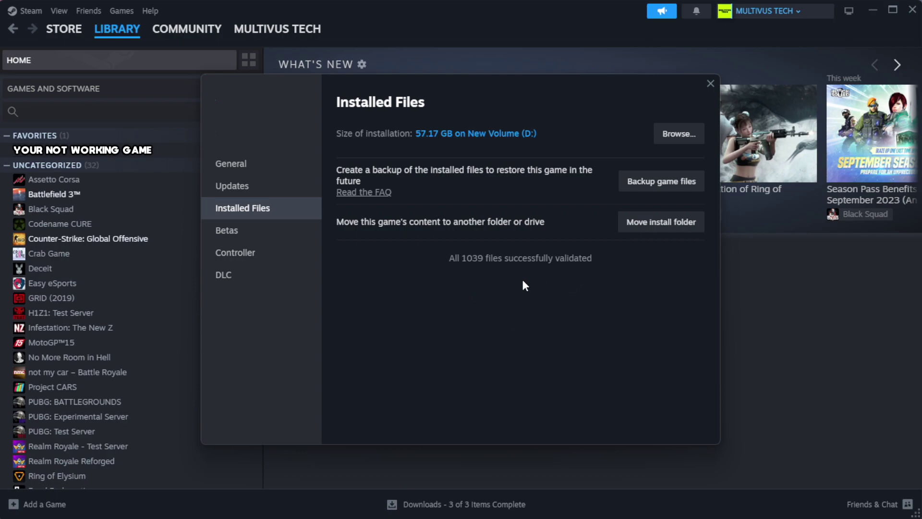
Step: Browse to the game's install folder and open its shortcut's Properties dialog
{"action": "left_click", "coordinate": [678, 137]}
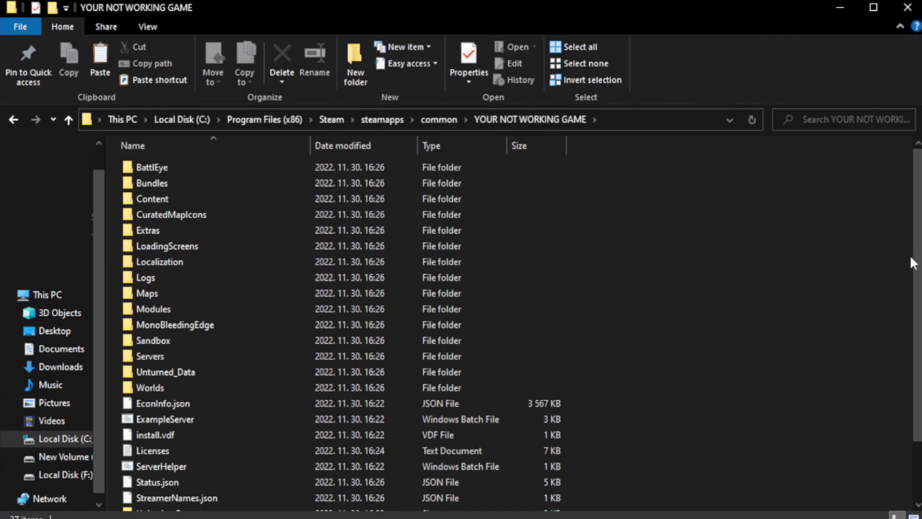
{"action": "left_click_drag", "start_coordinate": [914, 254], "coordinate": [915, 338]}
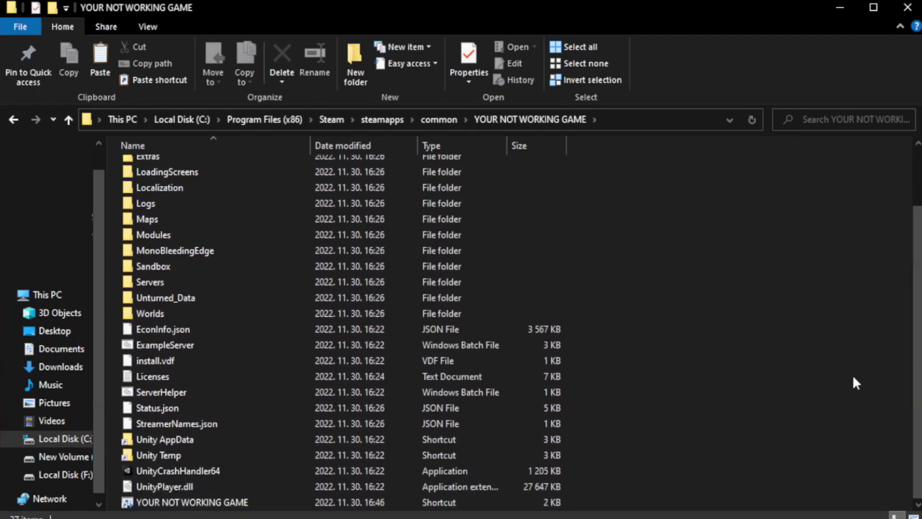
{"action": "left_click", "coordinate": [295, 502]}
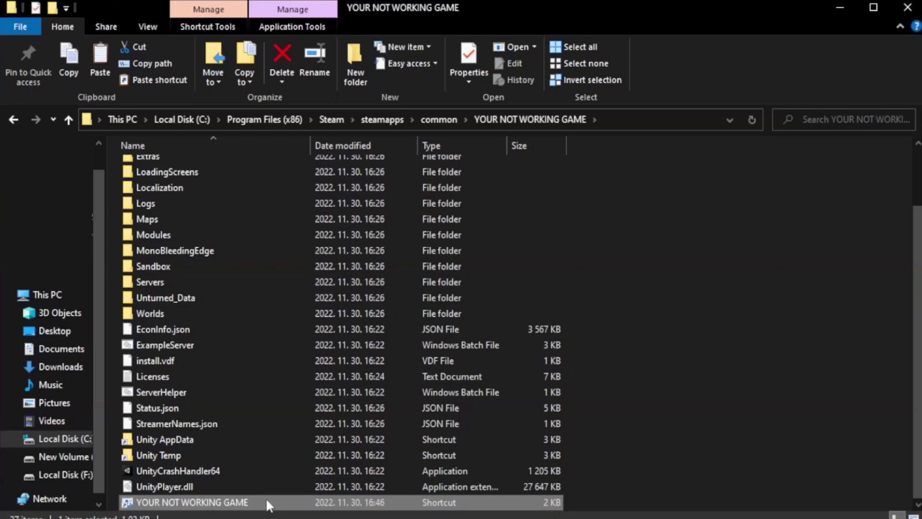
{"action": "right_click", "coordinate": [307, 502]}
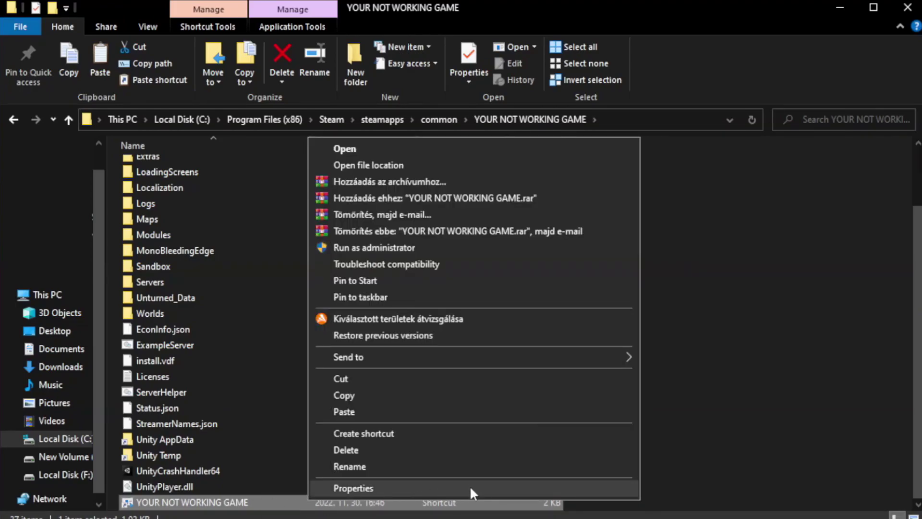
{"action": "left_click", "coordinate": [470, 488]}
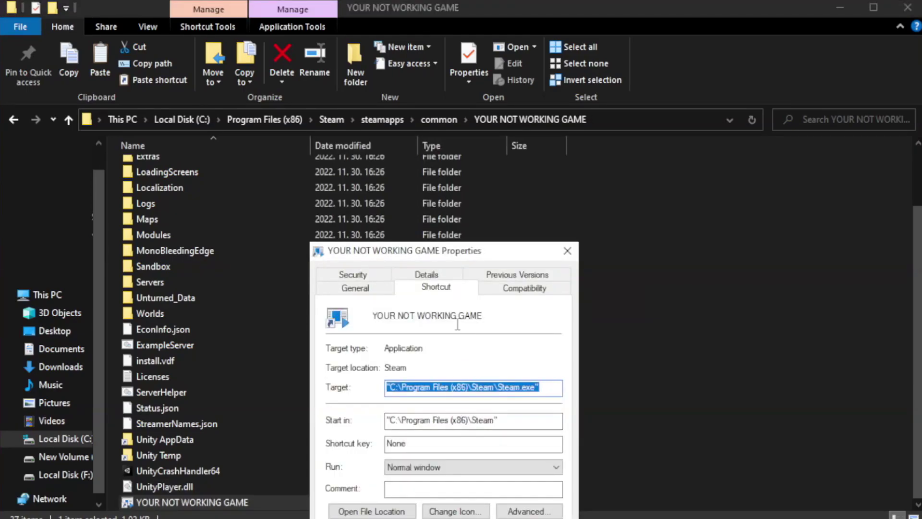
{"action": "left_click_drag", "start_coordinate": [462, 256], "coordinate": [463, 94]}
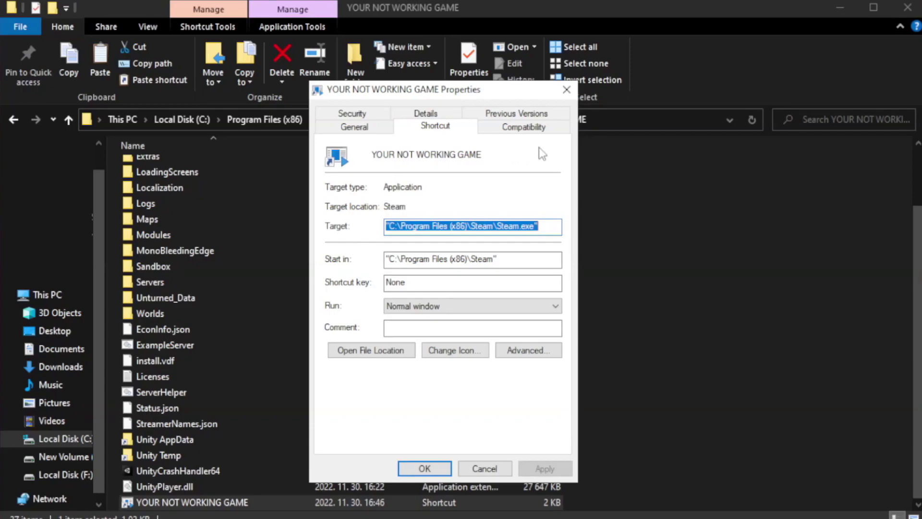
Step: Set Windows 8 compatibility mode, disable fullscreen optimizations, and run as administrator
{"action": "left_click", "coordinate": [520, 130]}
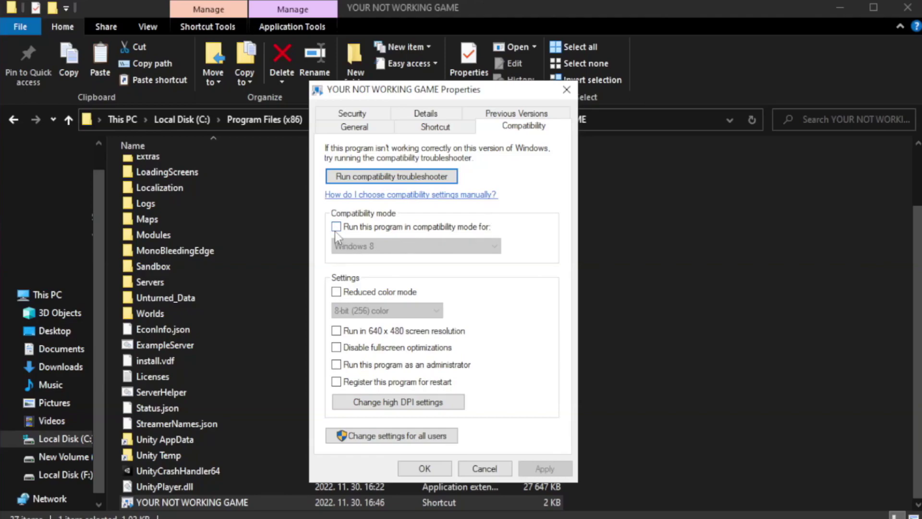
{"action": "left_click", "coordinate": [366, 229]}
{"action": "left_click", "coordinate": [417, 246]}
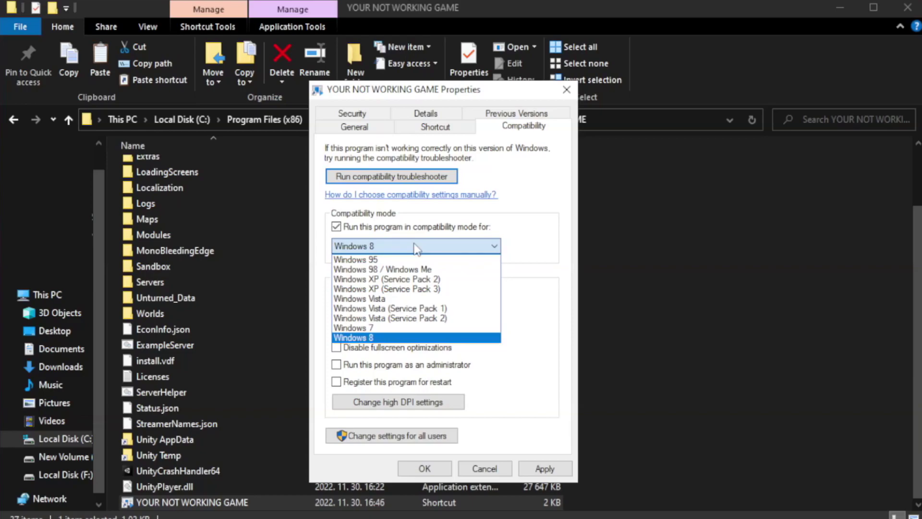
{"action": "left_click", "coordinate": [391, 337]}
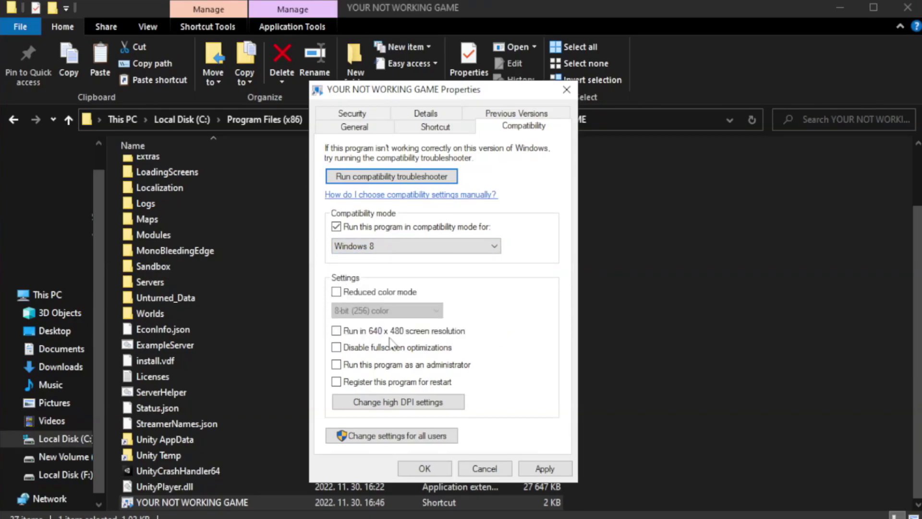
{"action": "left_click", "coordinate": [360, 348]}
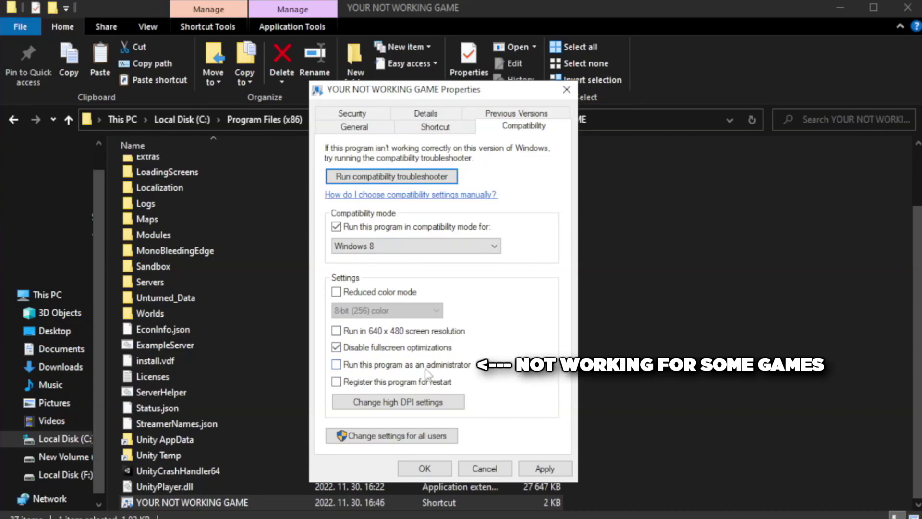
{"action": "left_click", "coordinate": [364, 370]}
{"action": "left_click", "coordinate": [545, 468]}
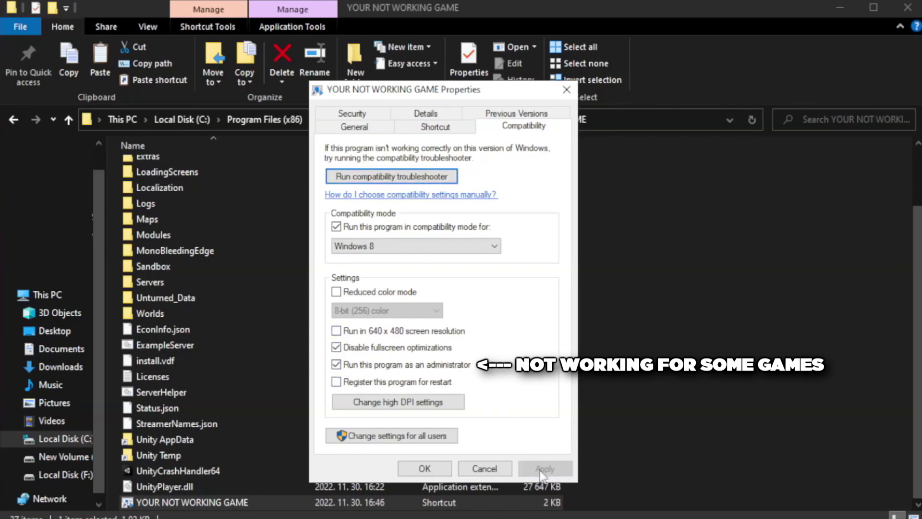
{"action": "left_click", "coordinate": [424, 468]}
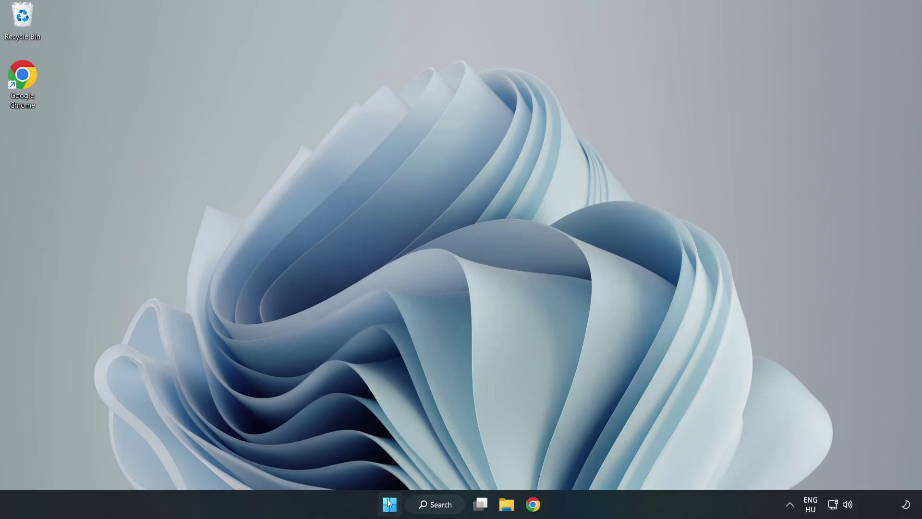
Step: Open Task Manager's Startup list and disable Cortana and Microsoft Edge
{"action": "right_click", "coordinate": [389, 503]}
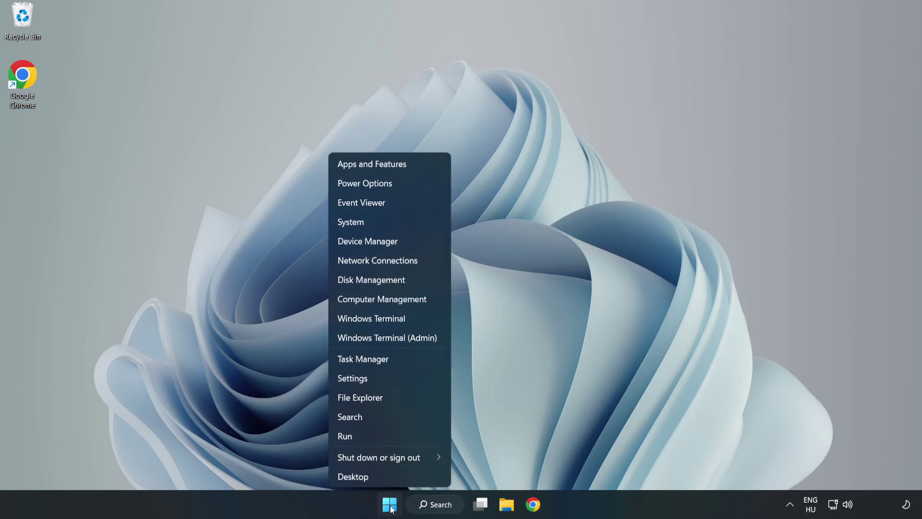
{"action": "left_click", "coordinate": [388, 358]}
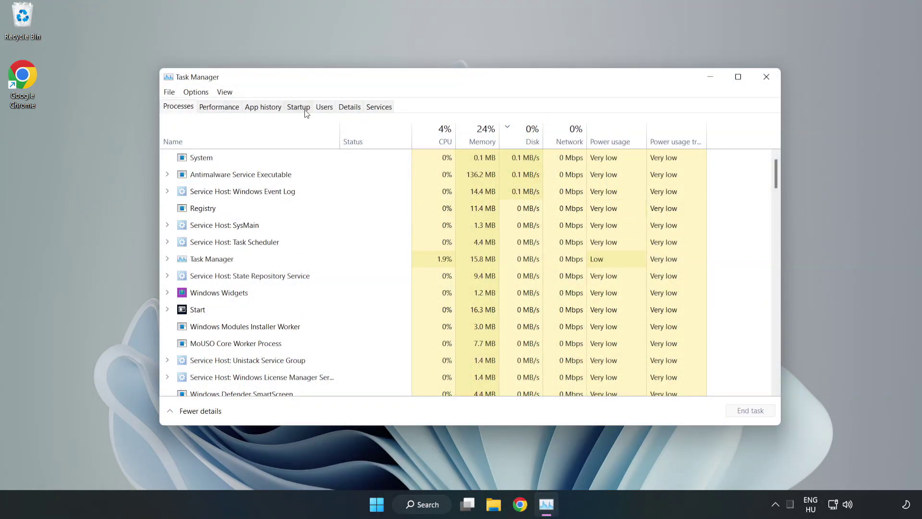
{"action": "left_click", "coordinate": [300, 110]}
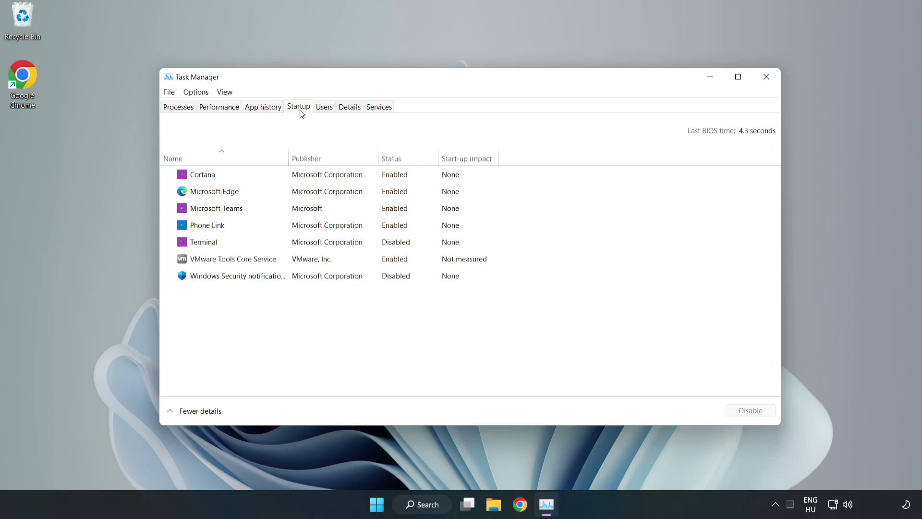
{"action": "left_click", "coordinate": [319, 177]}
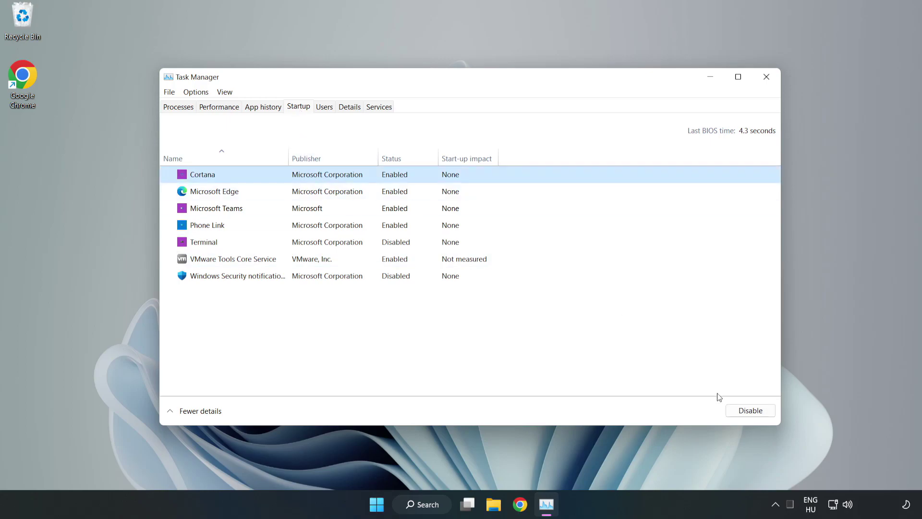
{"action": "left_click", "coordinate": [750, 410]}
{"action": "left_click", "coordinate": [401, 192]}
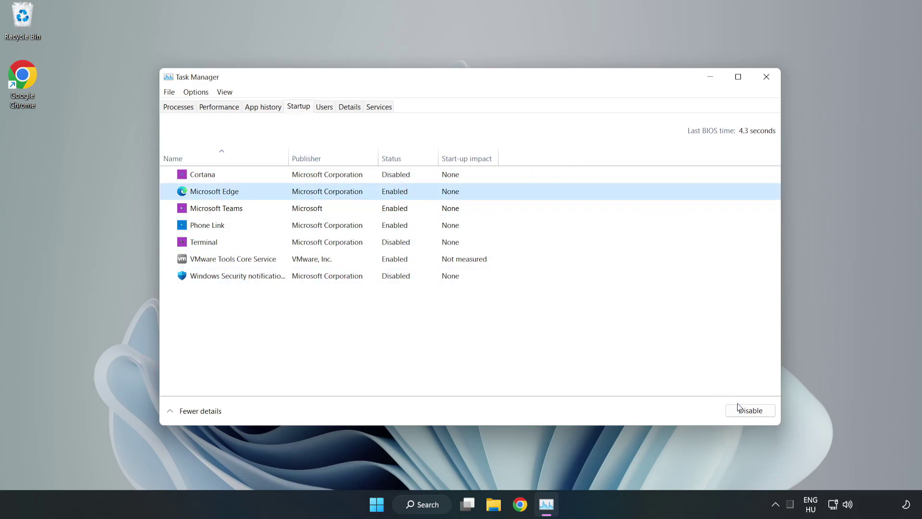
{"action": "left_click", "coordinate": [750, 410]}
Step: Disable Microsoft Teams and Phone Link at startup, then close Task Manager
{"action": "left_click", "coordinate": [317, 209]}
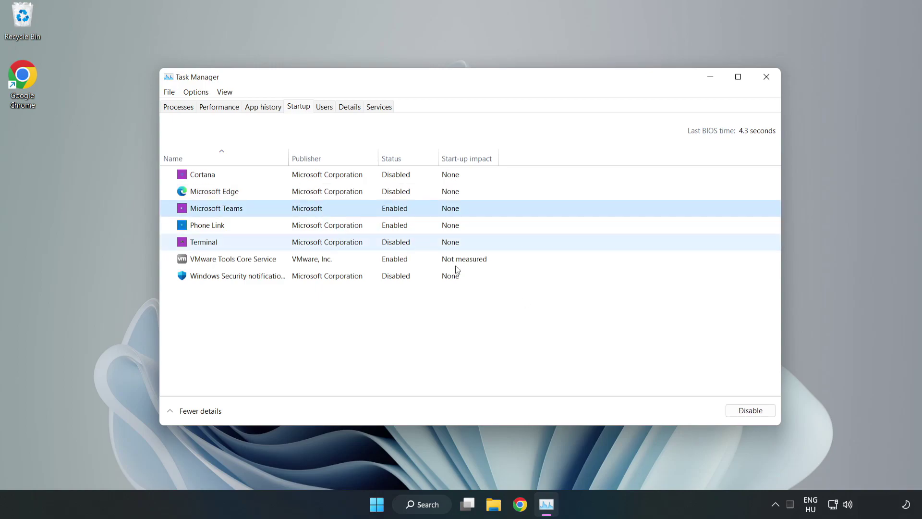
{"action": "left_click", "coordinate": [745, 412]}
{"action": "left_click", "coordinate": [317, 224]}
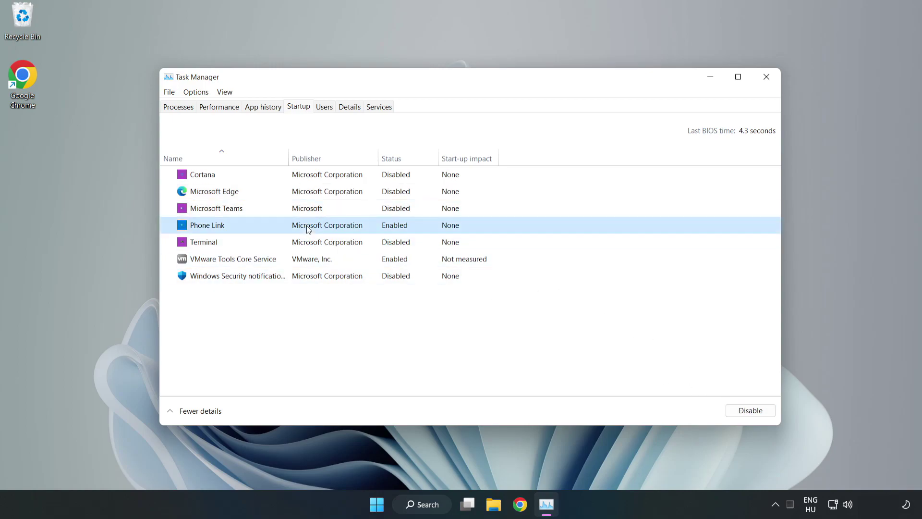
{"action": "left_click", "coordinate": [739, 414]}
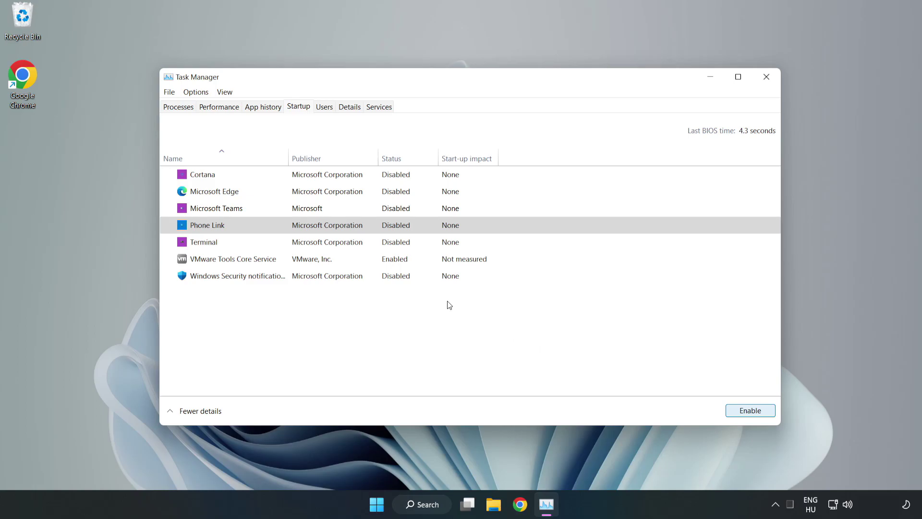
{"action": "left_click", "coordinate": [766, 78]}
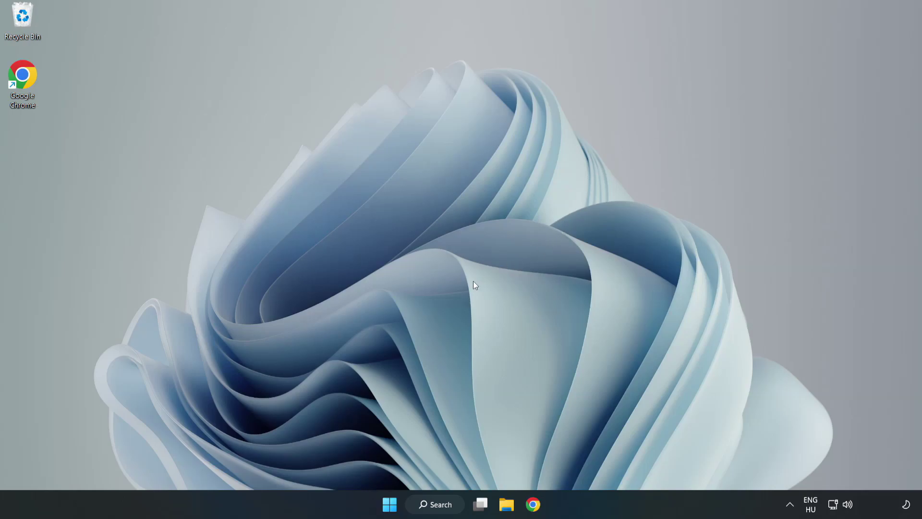
Step: Download dxwebsetup.exe from the DirectX End-User Runtime page in Chrome
{"action": "left_click", "coordinate": [534, 504]}
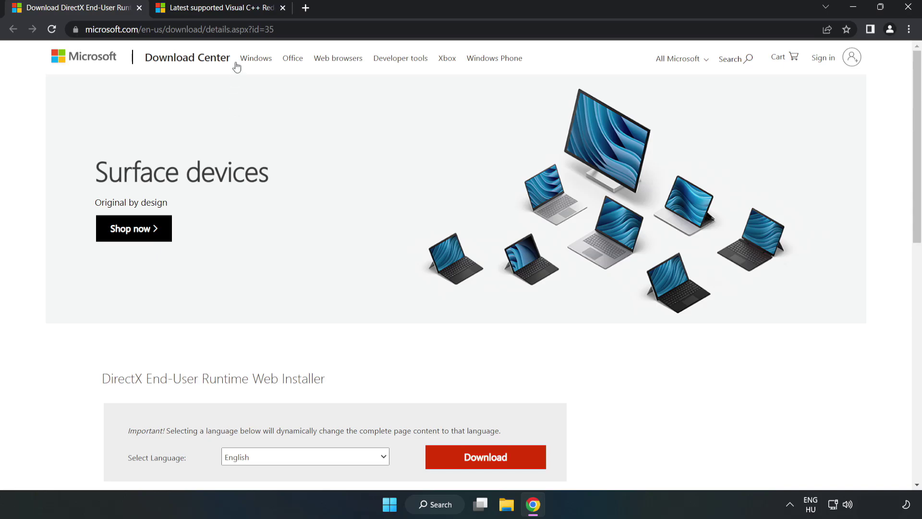
{"action": "left_click", "coordinate": [288, 32]}
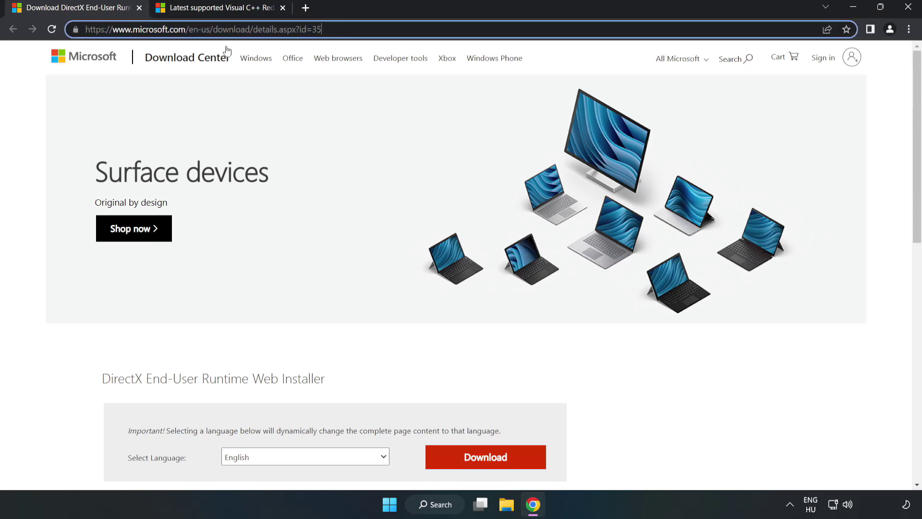
{"action": "left_click", "coordinate": [37, 109]}
{"action": "scroll", "coordinate": [37, 110], "scroll_direction": "down", "scroll_amount": 2}
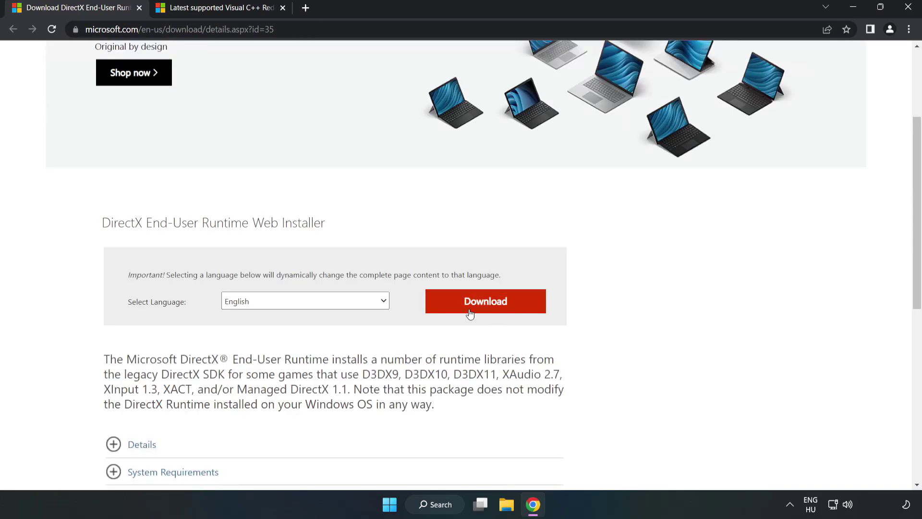
{"action": "left_click", "coordinate": [486, 303]}
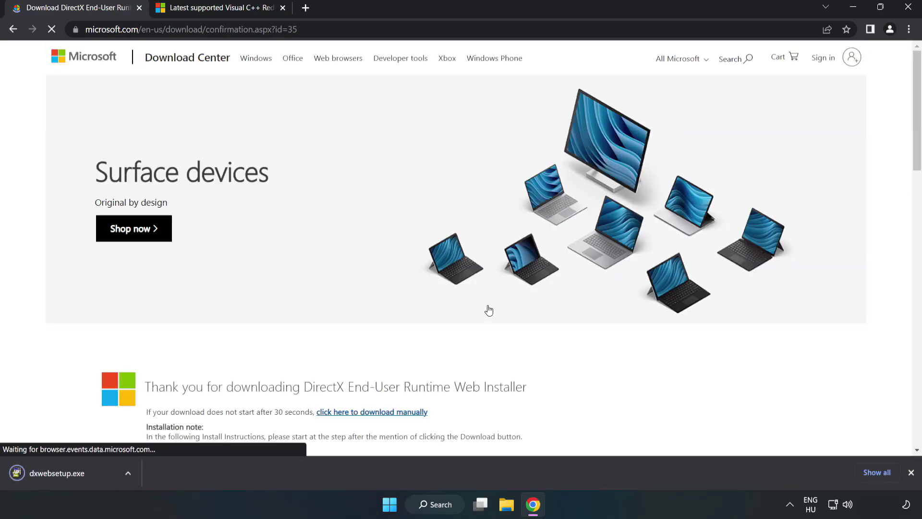
Step: Run dxwebsetup.exe, accept the license, decline the Bing Bar offer, and finish setup
{"action": "left_click", "coordinate": [68, 473]}
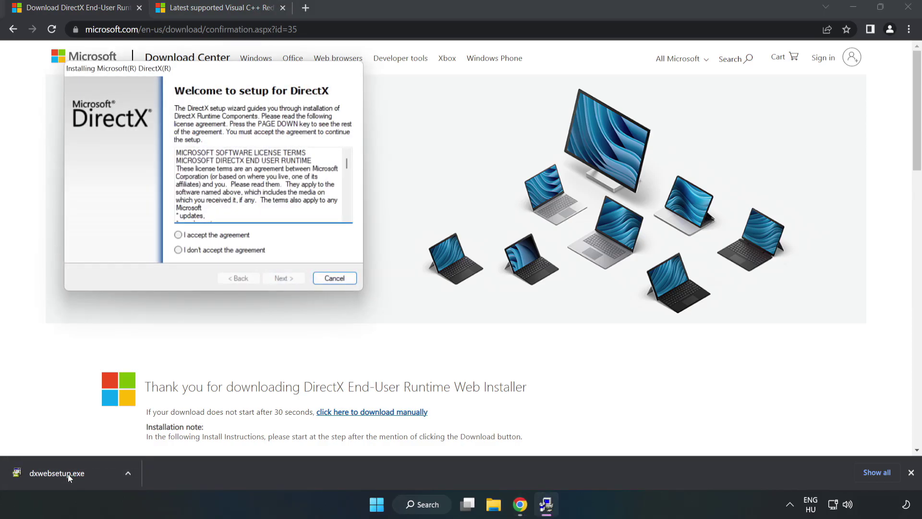
{"action": "left_click_drag", "start_coordinate": [209, 72], "coordinate": [449, 154]}
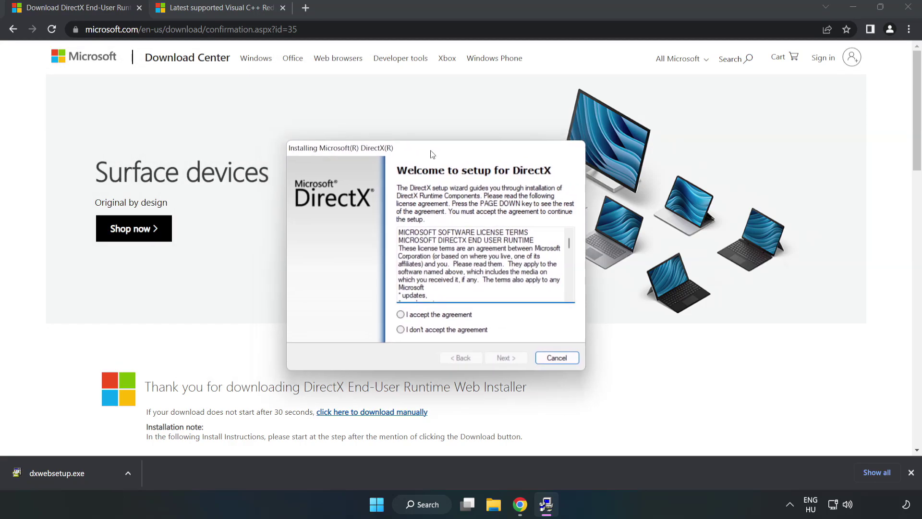
{"action": "left_click_drag", "start_coordinate": [586, 245], "coordinate": [580, 295]}
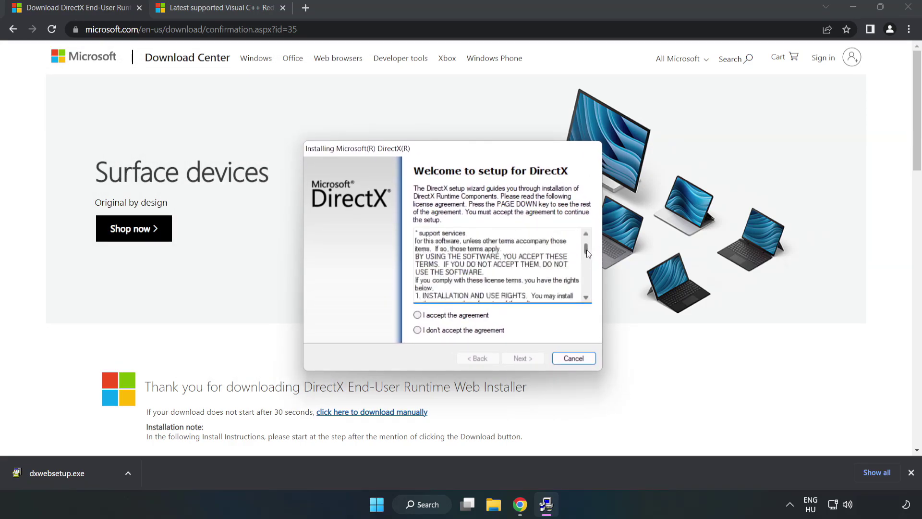
{"action": "left_click", "coordinate": [418, 315]}
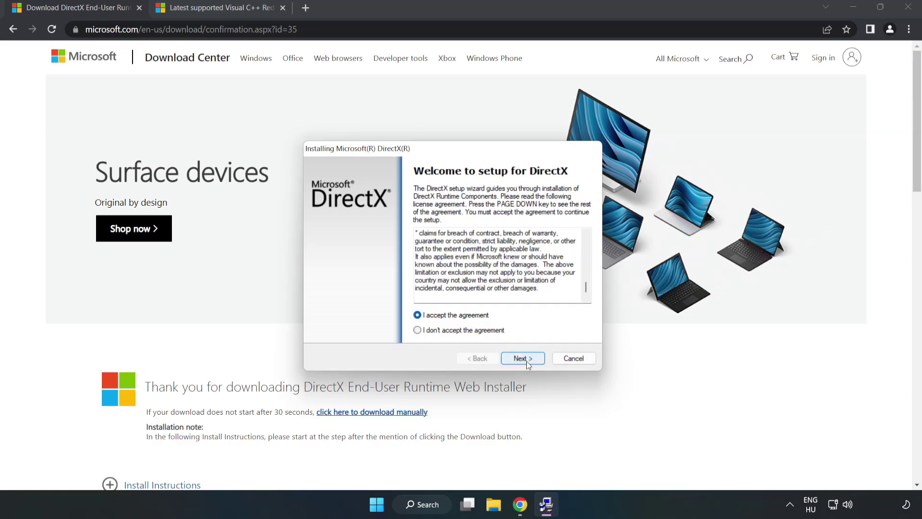
{"action": "left_click", "coordinate": [522, 358]}
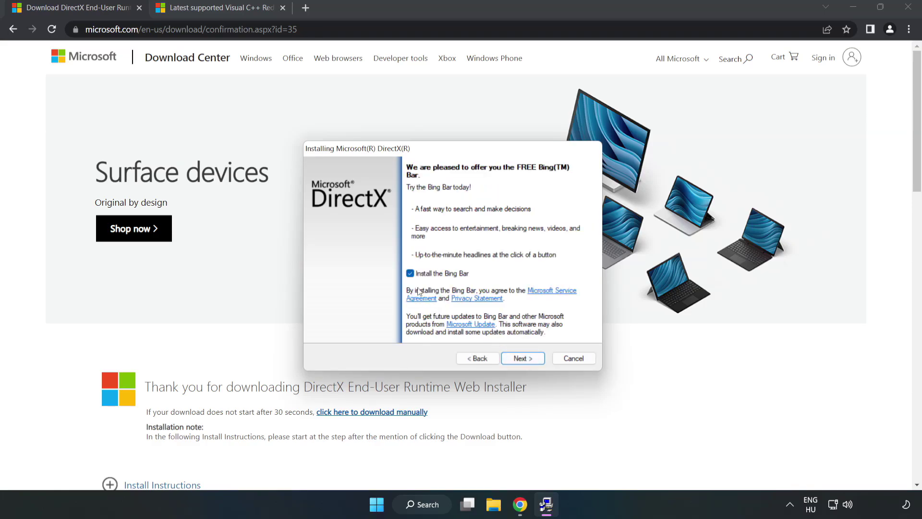
{"action": "left_click", "coordinate": [530, 359]}
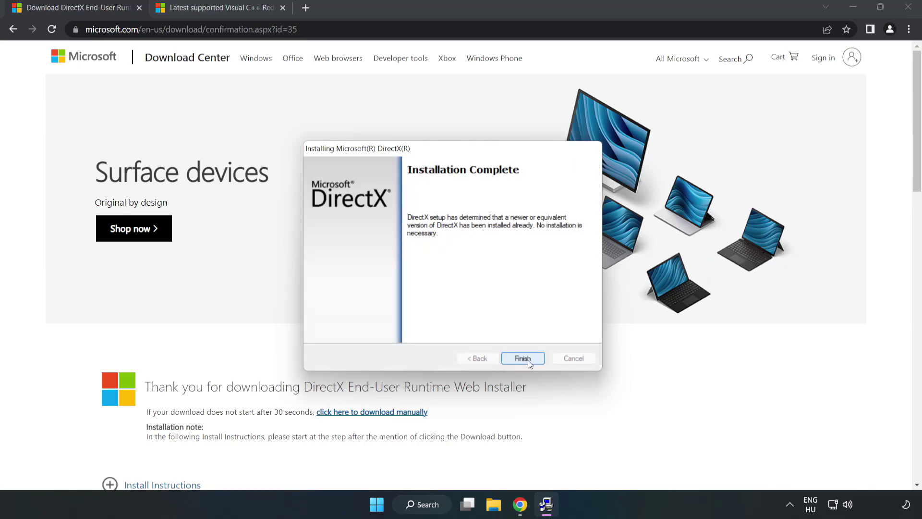
{"action": "left_click", "coordinate": [528, 359]}
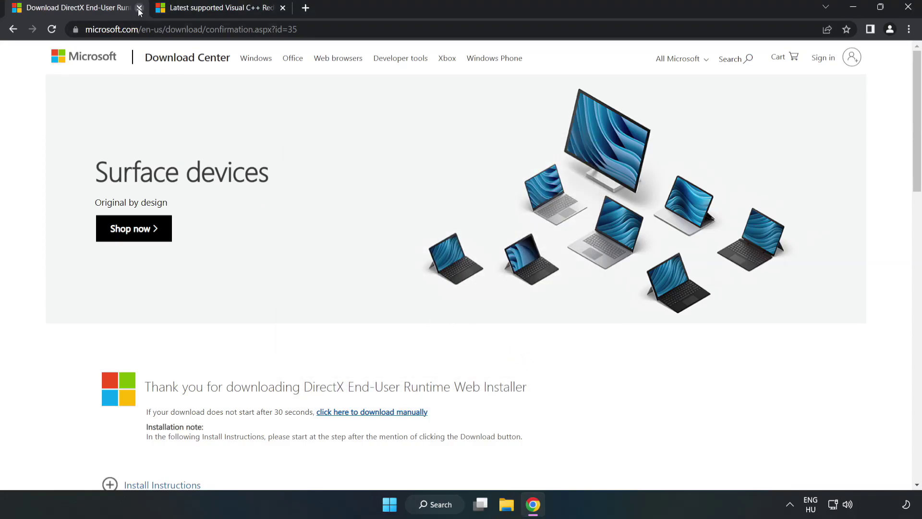
Step: Close the DirectX download page and return to the Visual C++ Redistributable article
{"action": "left_click", "coordinate": [158, 8]}
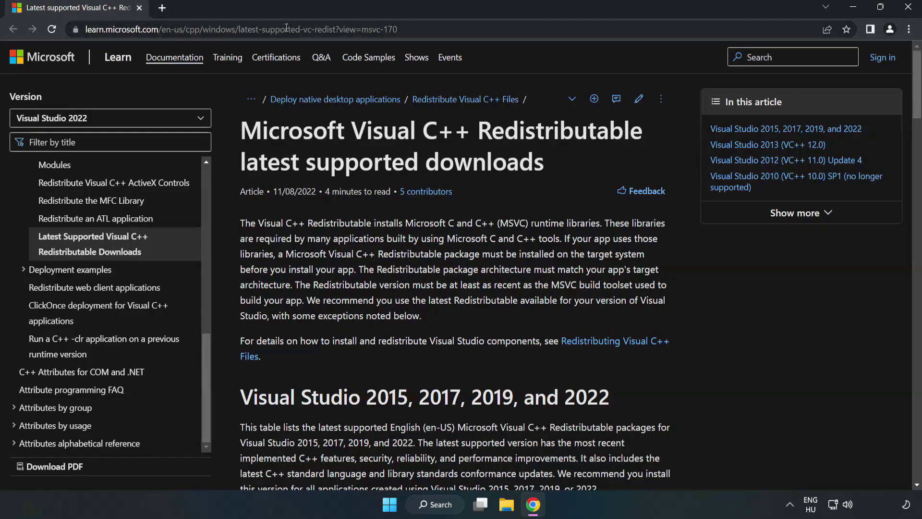
{"action": "left_click", "coordinate": [404, 29]}
{"action": "left_click_drag", "start_coordinate": [398, 29], "coordinate": [333, 29]}
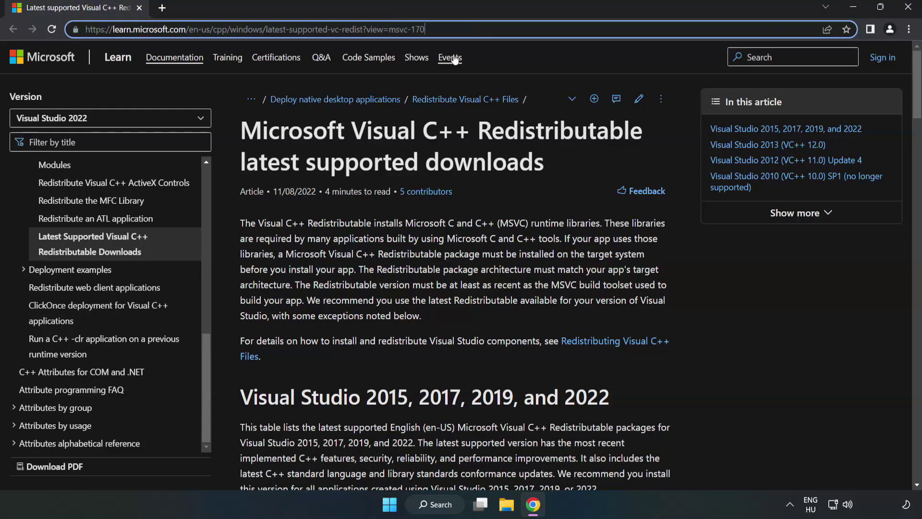
{"action": "left_click", "coordinate": [367, 173]}
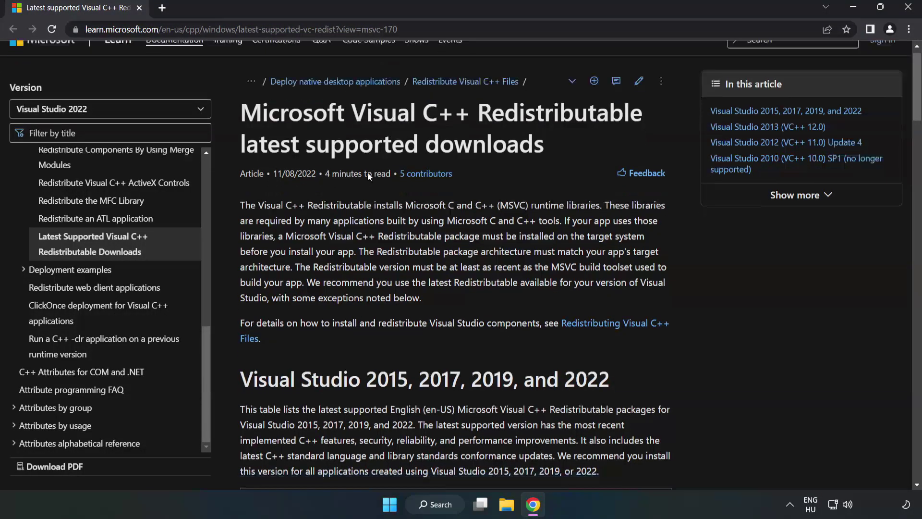
{"action": "scroll", "coordinate": [367, 173], "scroll_direction": "down", "scroll_amount": 2}
{"action": "scroll", "coordinate": [367, 173], "scroll_direction": "down", "scroll_amount": 2}
{"action": "scroll", "coordinate": [370, 182], "scroll_direction": "down", "scroll_amount": 1}
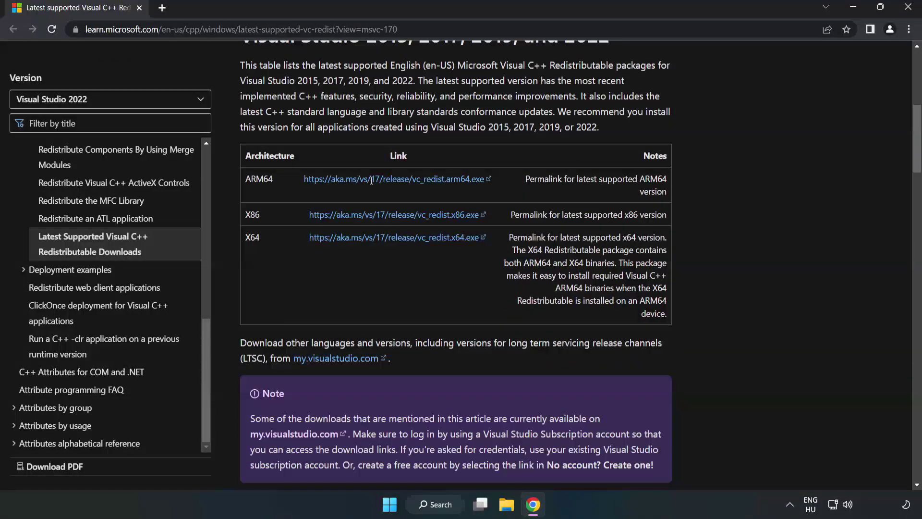
{"action": "scroll", "coordinate": [369, 182], "scroll_direction": "up", "scroll_amount": 1}
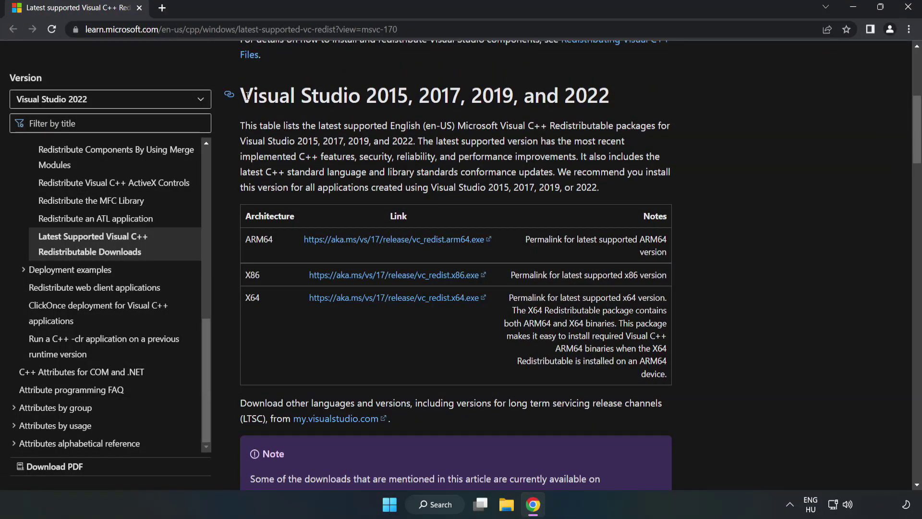
Step: Download the ARM64, x86 and x64 vc_redist.exe packages from the table
{"action": "left_click_drag", "start_coordinate": [242, 94], "coordinate": [610, 94]}
{"action": "left_click", "coordinate": [571, 121]}
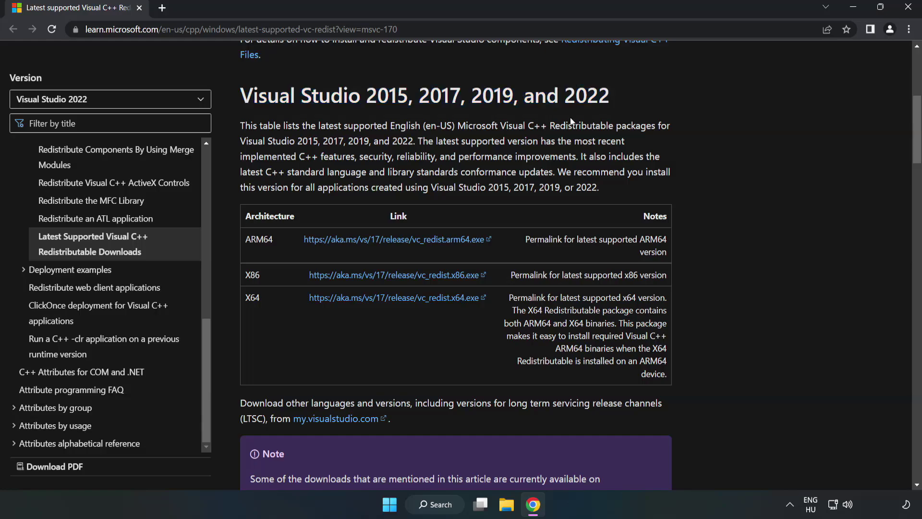
{"action": "left_click", "coordinate": [379, 239]}
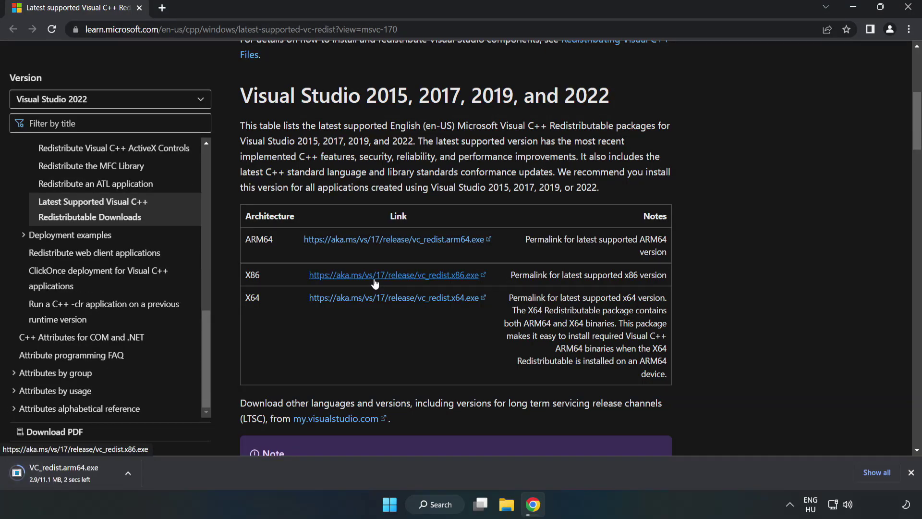
{"action": "left_click", "coordinate": [375, 276]}
{"action": "left_click", "coordinate": [387, 297]}
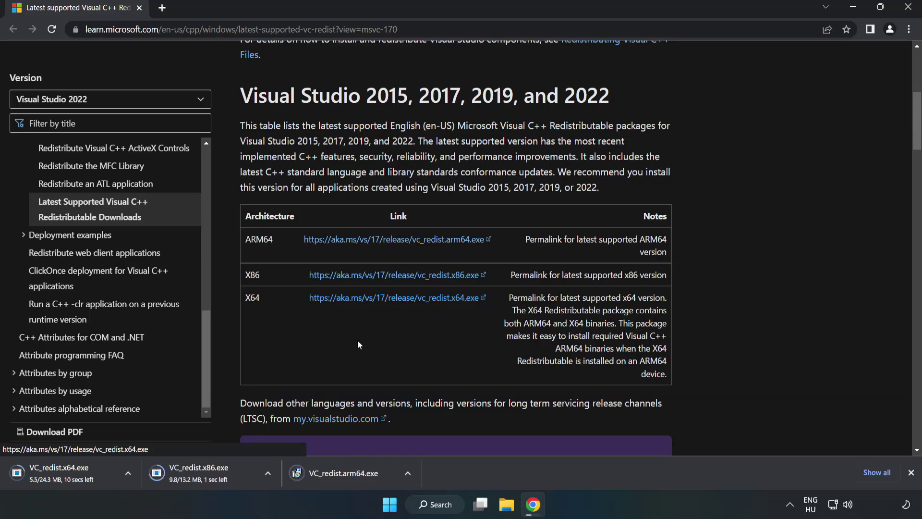
{"action": "left_click", "coordinate": [351, 474]}
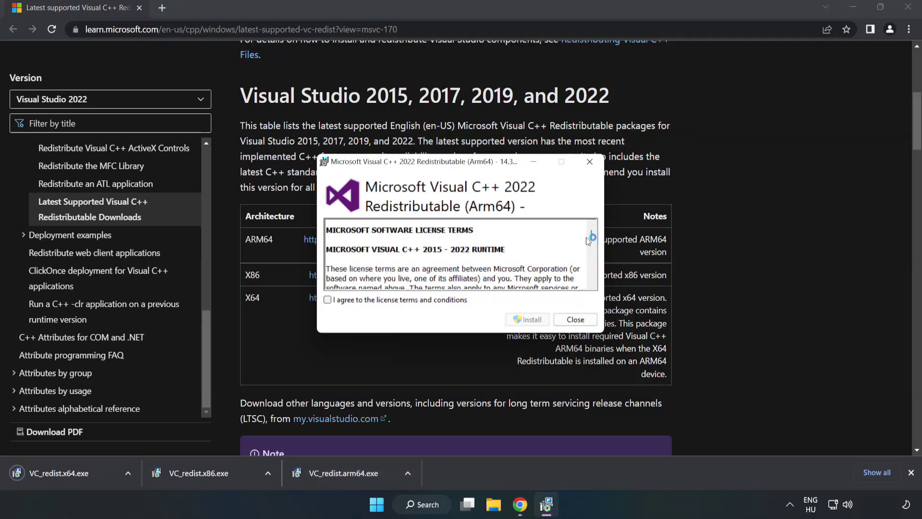
{"action": "left_click_drag", "start_coordinate": [591, 235], "coordinate": [591, 280]}
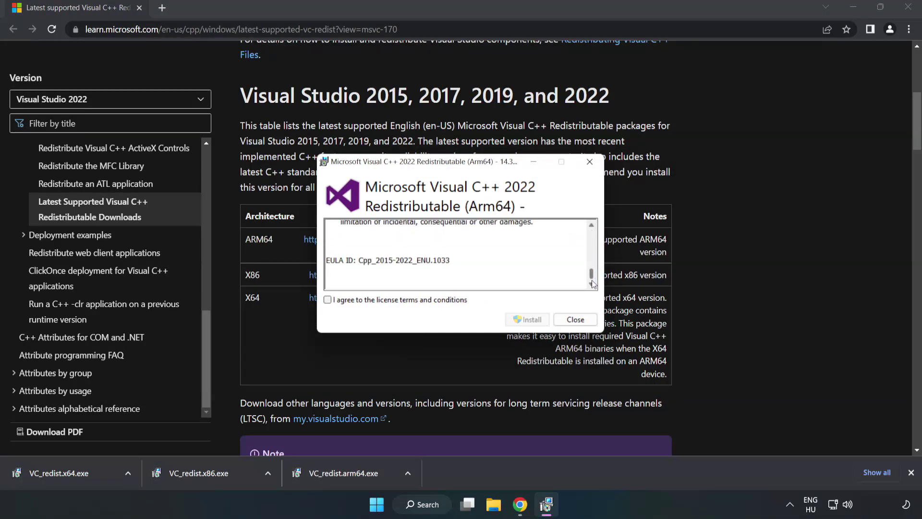
{"action": "left_click", "coordinate": [327, 300]}
{"action": "left_click", "coordinate": [528, 319]}
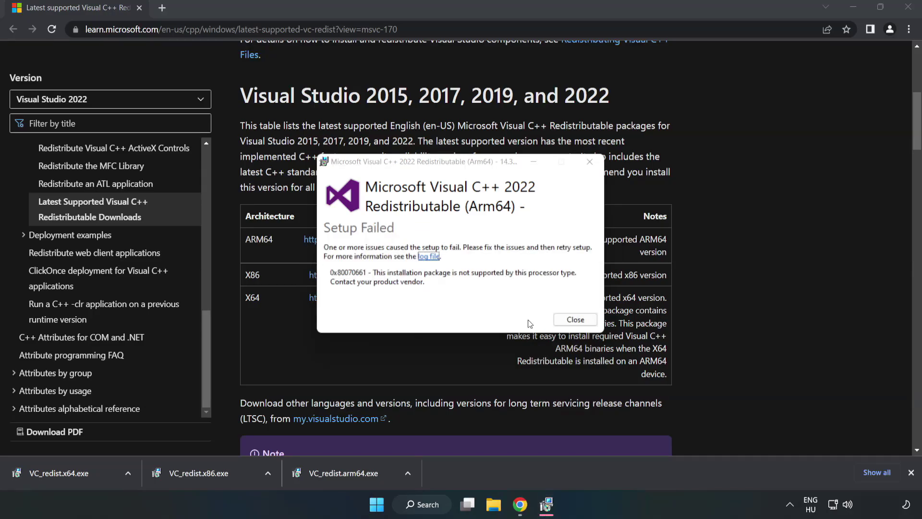
{"action": "left_click", "coordinate": [575, 319]}
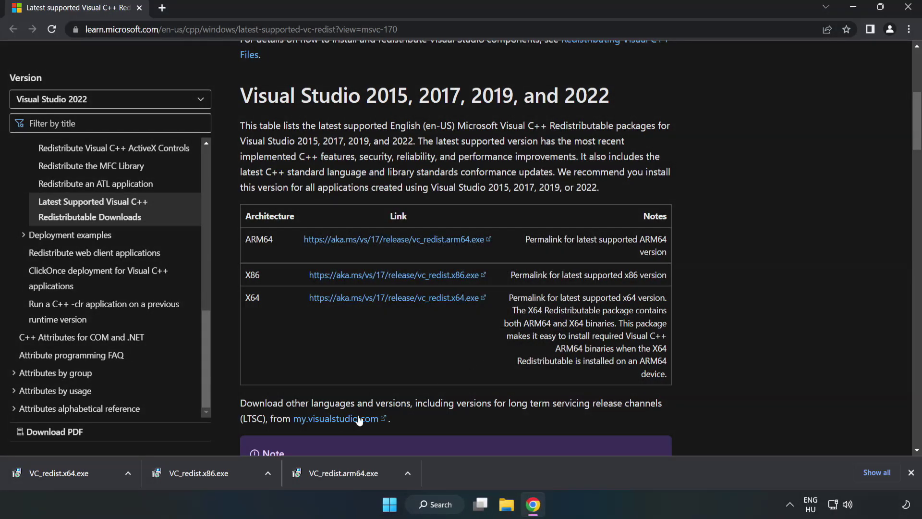
Step: Install VC_redist.x86.exe with the license terms accepted, then close its setup
{"action": "left_click", "coordinate": [203, 470]}
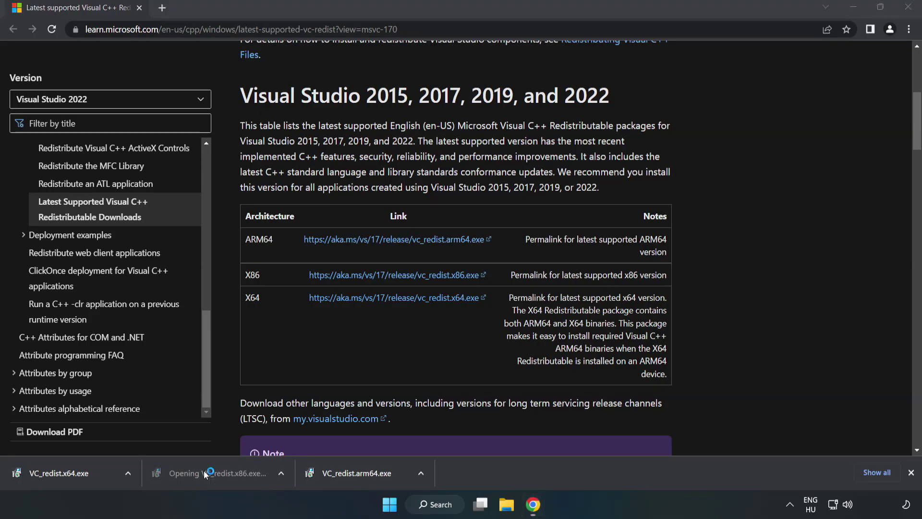
{"action": "left_click_drag", "start_coordinate": [590, 234], "coordinate": [591, 285]}
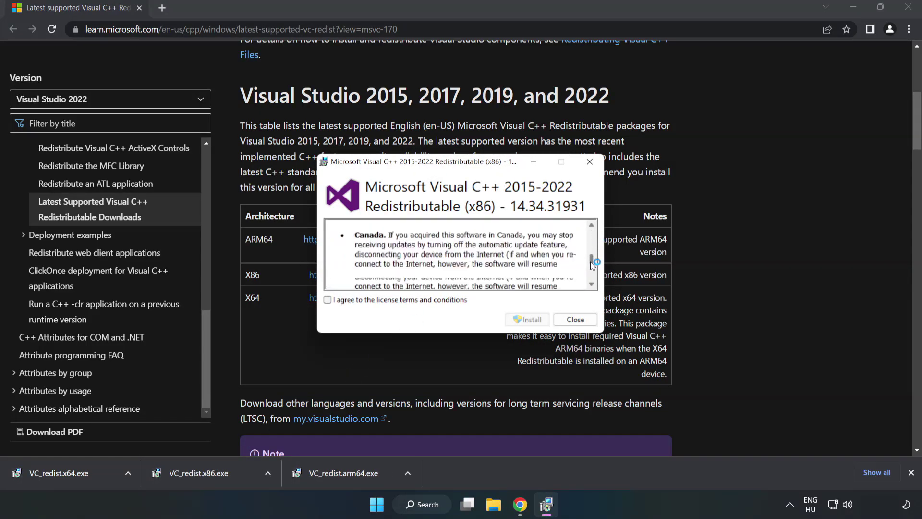
{"action": "left_click", "coordinate": [328, 300]}
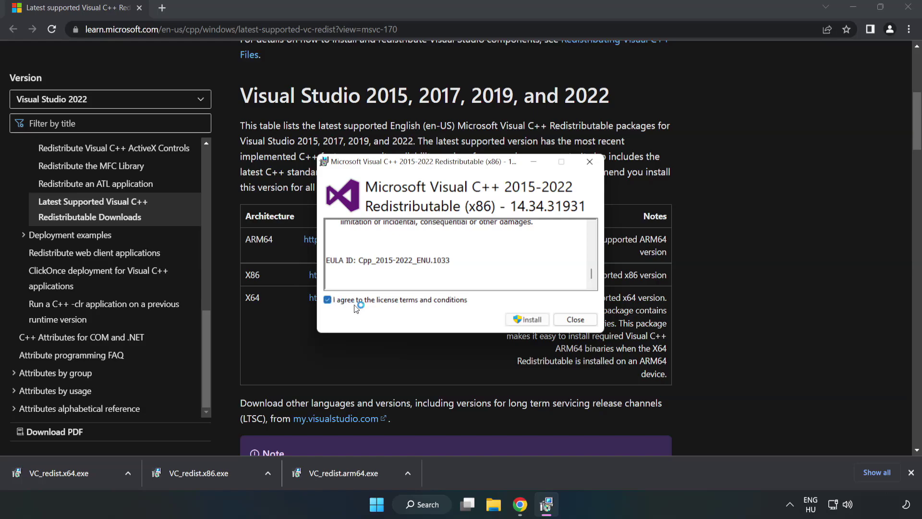
{"action": "left_click", "coordinate": [522, 321]}
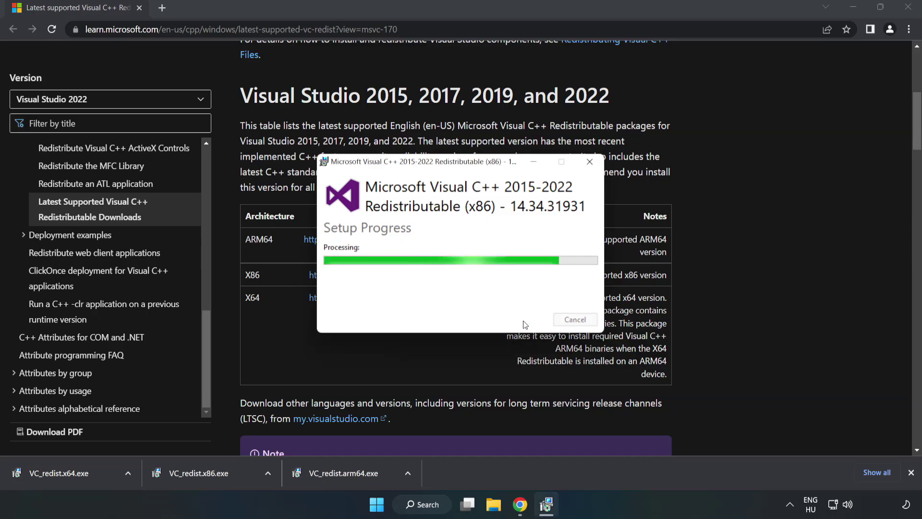
{"action": "left_click", "coordinate": [574, 320]}
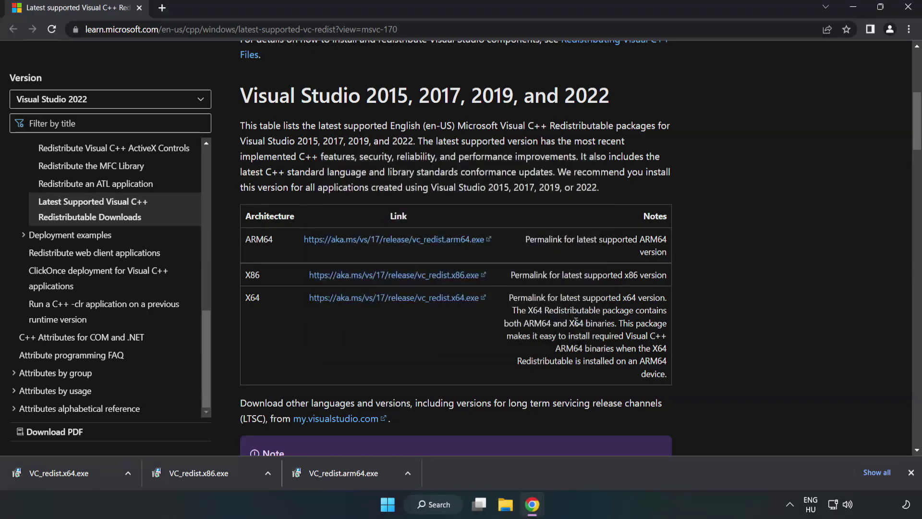
Step: Install VC_redist.x64.exe with the license accepted, then close setup and Chrome
{"action": "left_click", "coordinate": [50, 470]}
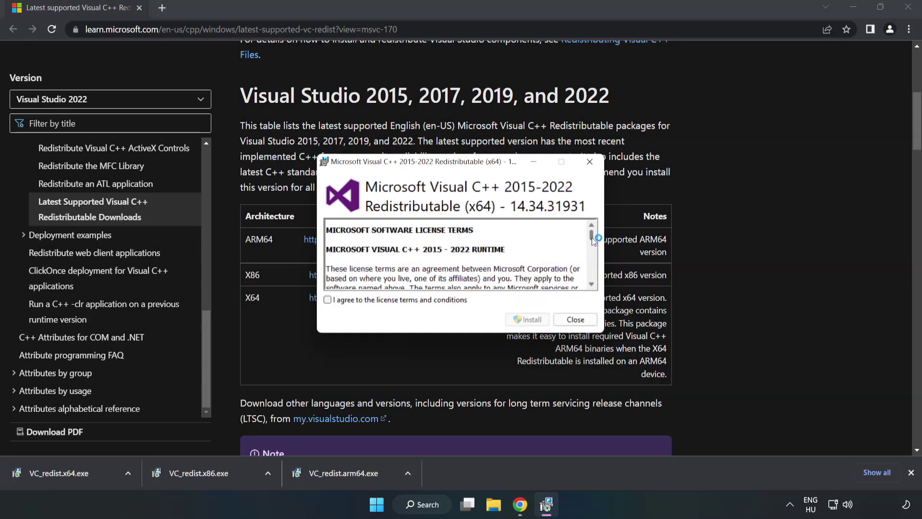
{"action": "left_click_drag", "start_coordinate": [592, 235], "coordinate": [593, 281]}
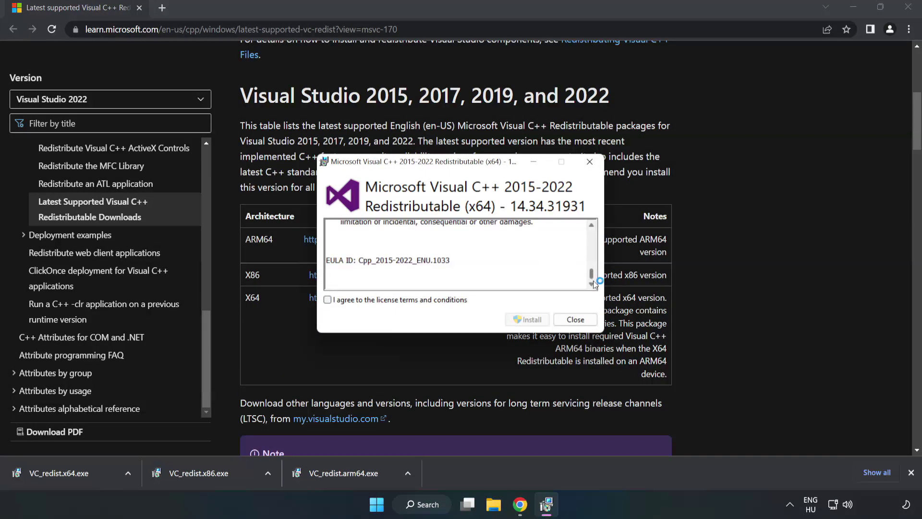
{"action": "left_click", "coordinate": [328, 300]}
{"action": "left_click", "coordinate": [527, 319]}
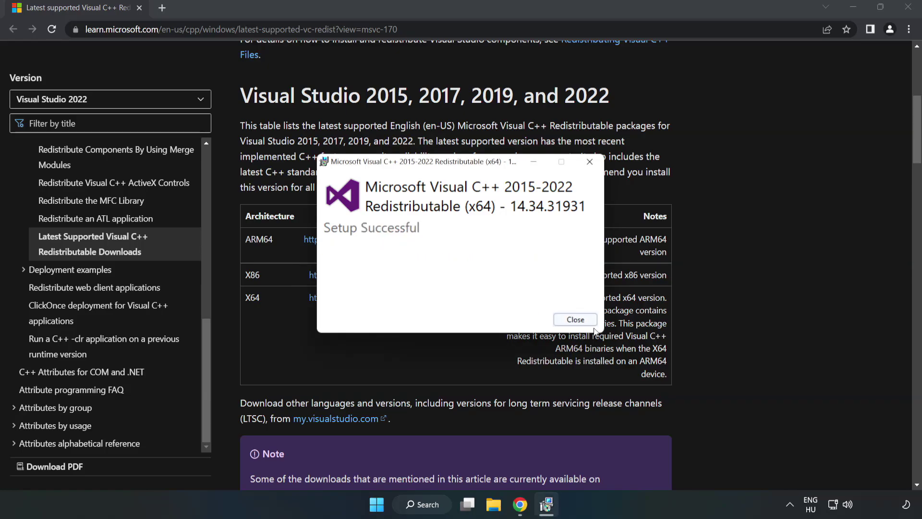
{"action": "left_click", "coordinate": [575, 319]}
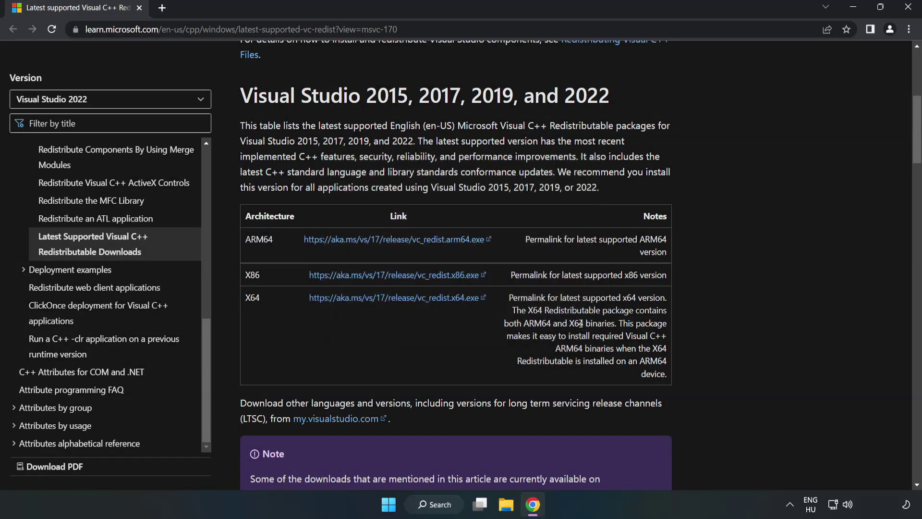
{"action": "left_click", "coordinate": [909, 11]}
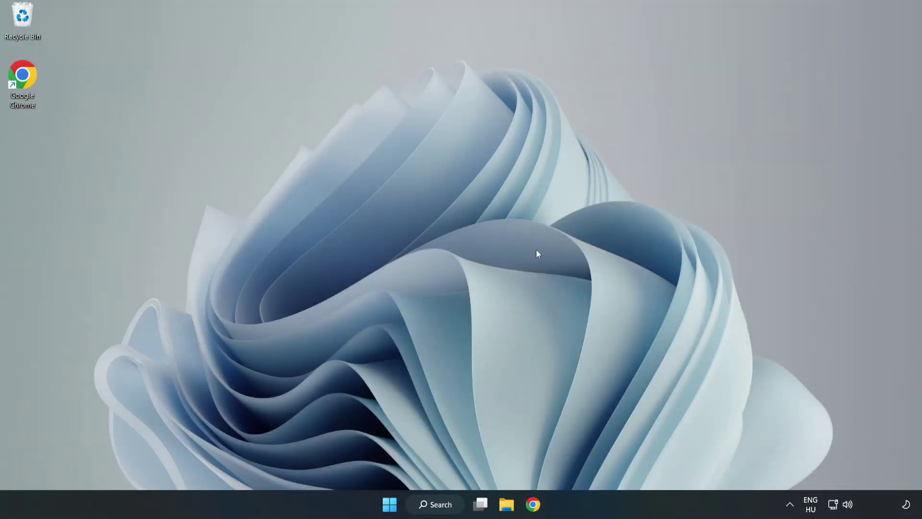
Step: Search for cmd and run Command Prompt as administrator
{"action": "left_click", "coordinate": [438, 504]}
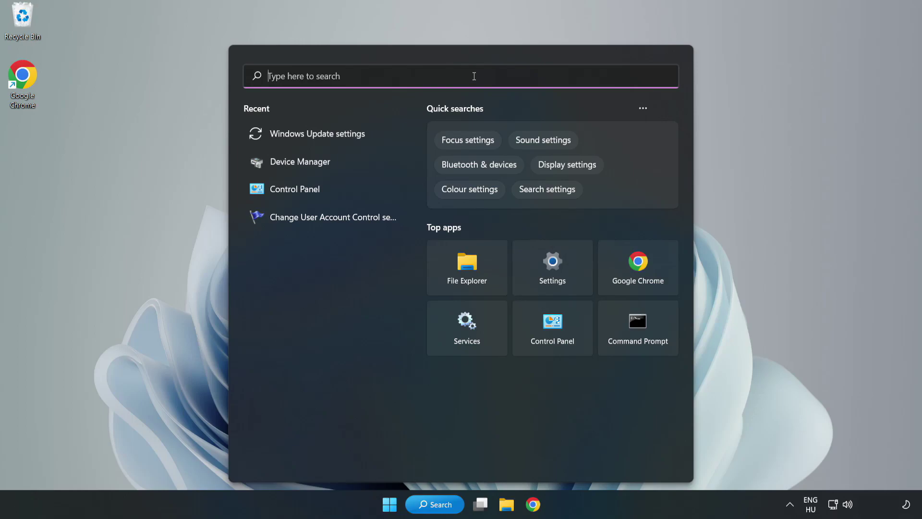
{"action": "type", "text": "cmd"}
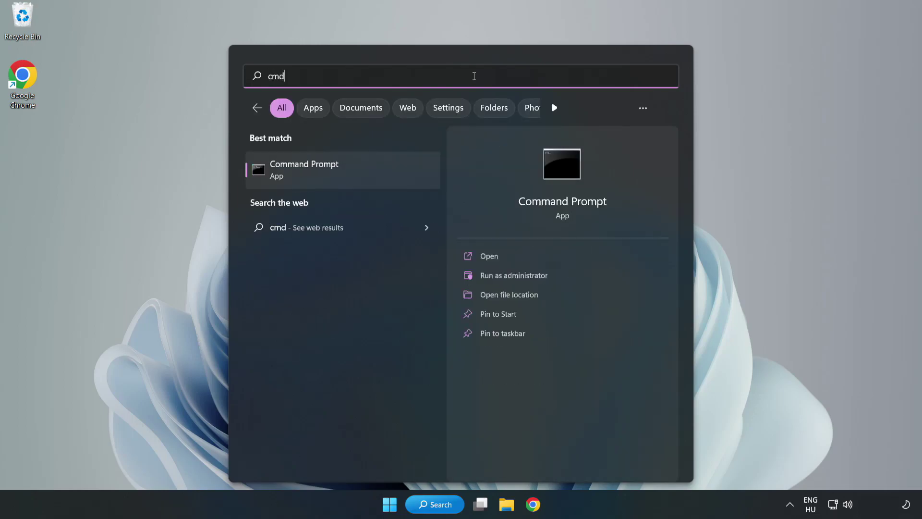
{"action": "left_click", "coordinate": [362, 174]}
{"action": "right_click", "coordinate": [363, 175]}
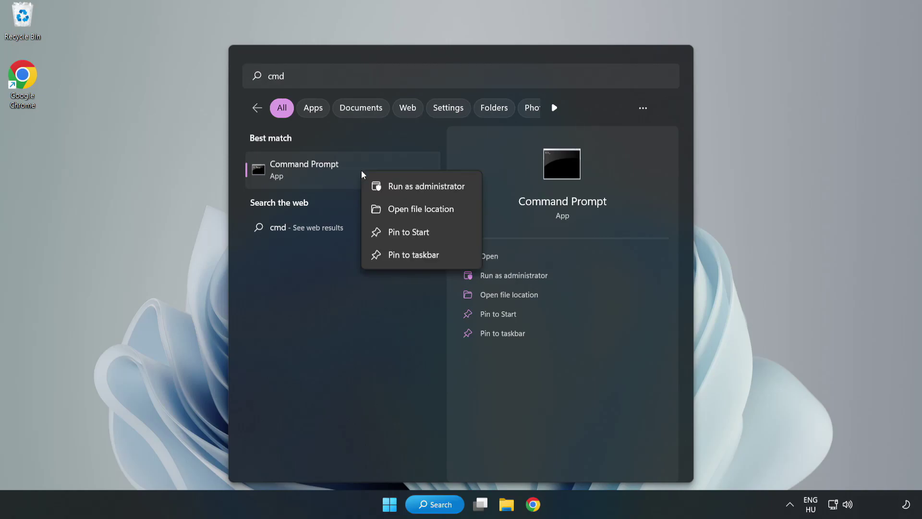
{"action": "left_click", "coordinate": [398, 187]}
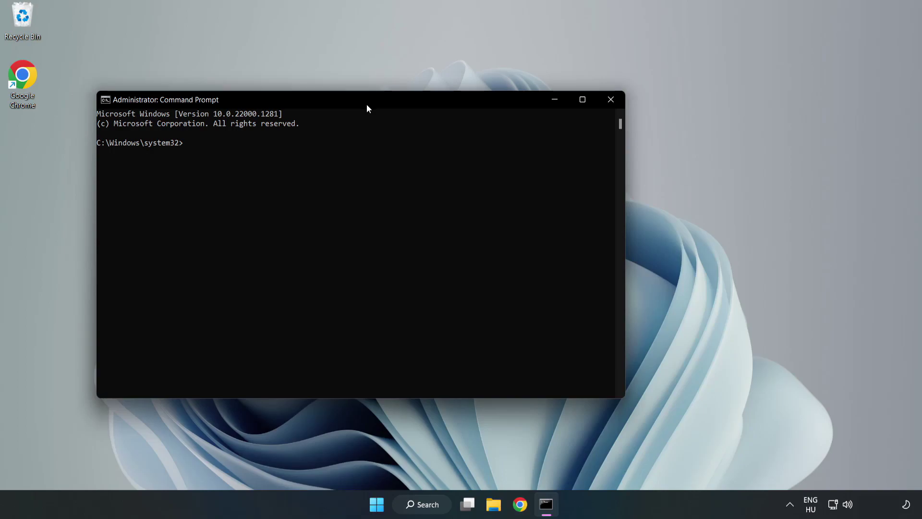
{"action": "left_click_drag", "start_coordinate": [367, 104], "coordinate": [468, 104]}
{"action": "type", "text": "sfc"}
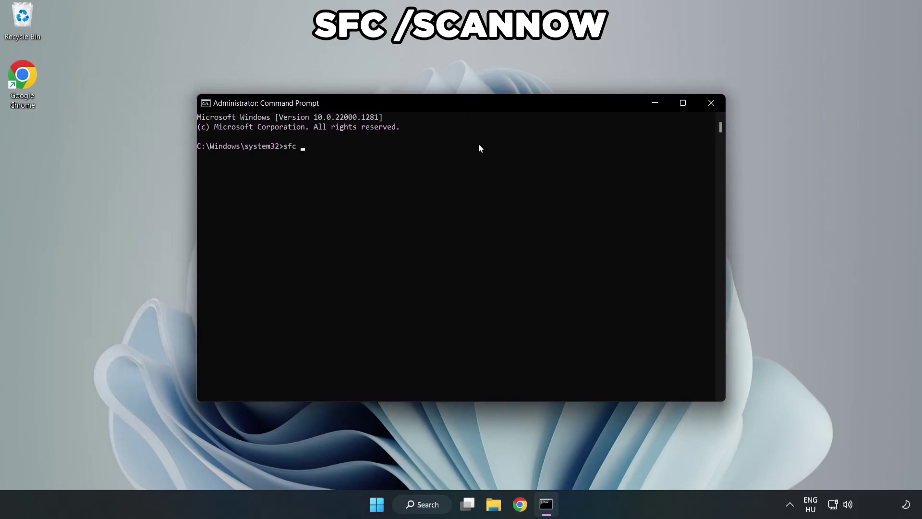
{"action": "type", "text": "/scann"}
{"action": "type", "text": "ow"}
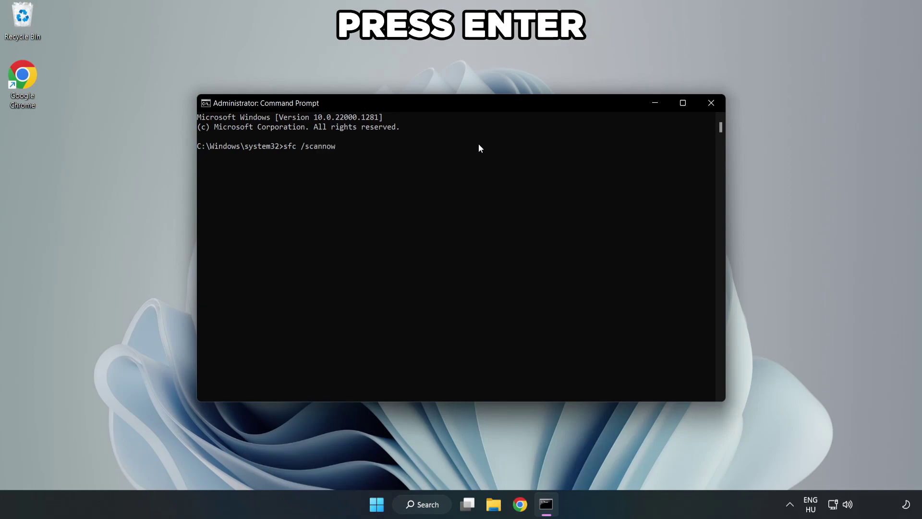
Step: Run sfc /scannow until it reaches 100%, then close the window
{"action": "key", "text": "Return"}
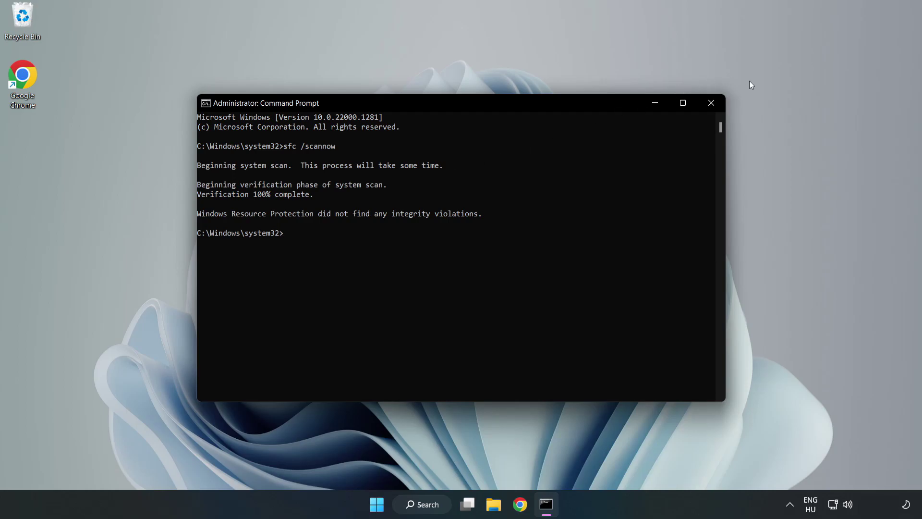
{"action": "left_click", "coordinate": [710, 104]}
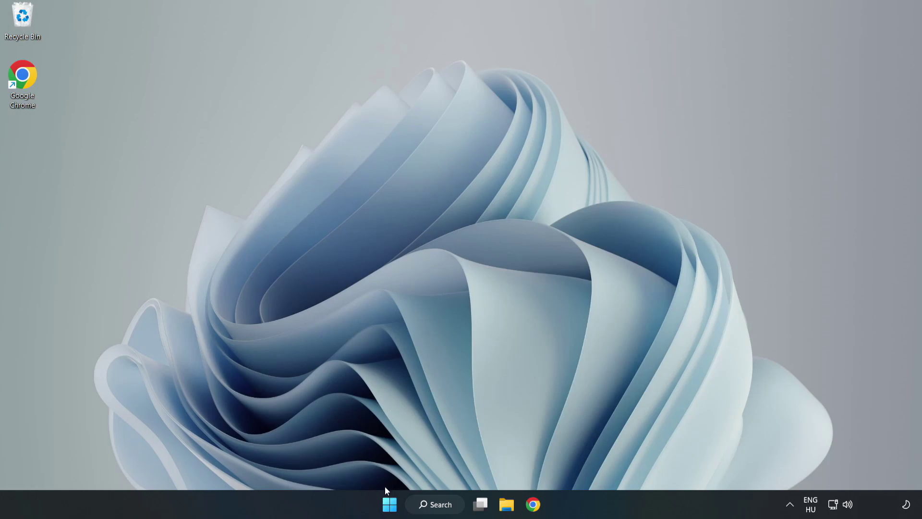
Step: Show the Start menu's power options, including Restart
{"action": "left_click", "coordinate": [389, 503]}
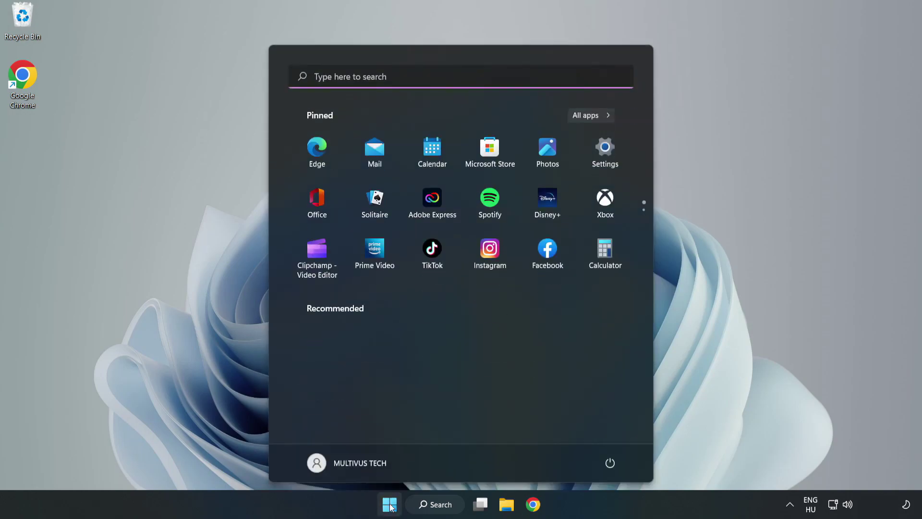
{"action": "left_click", "coordinate": [610, 462]}
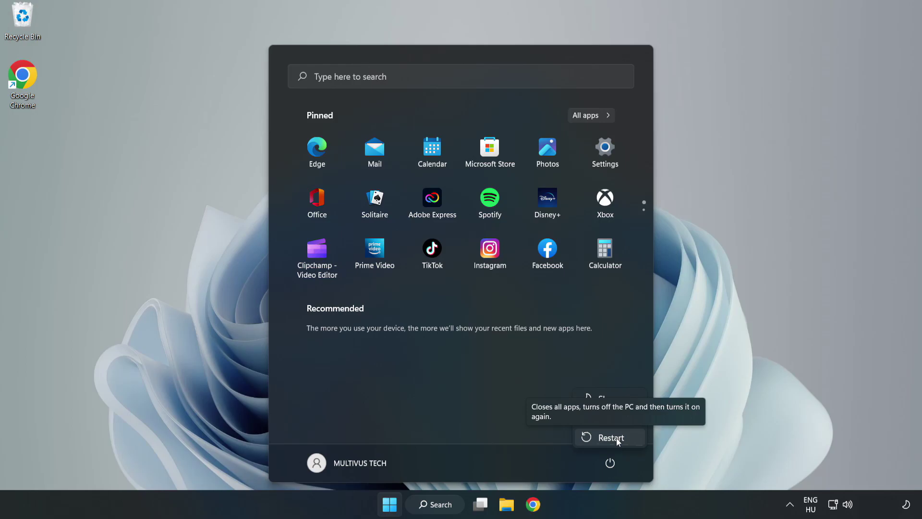